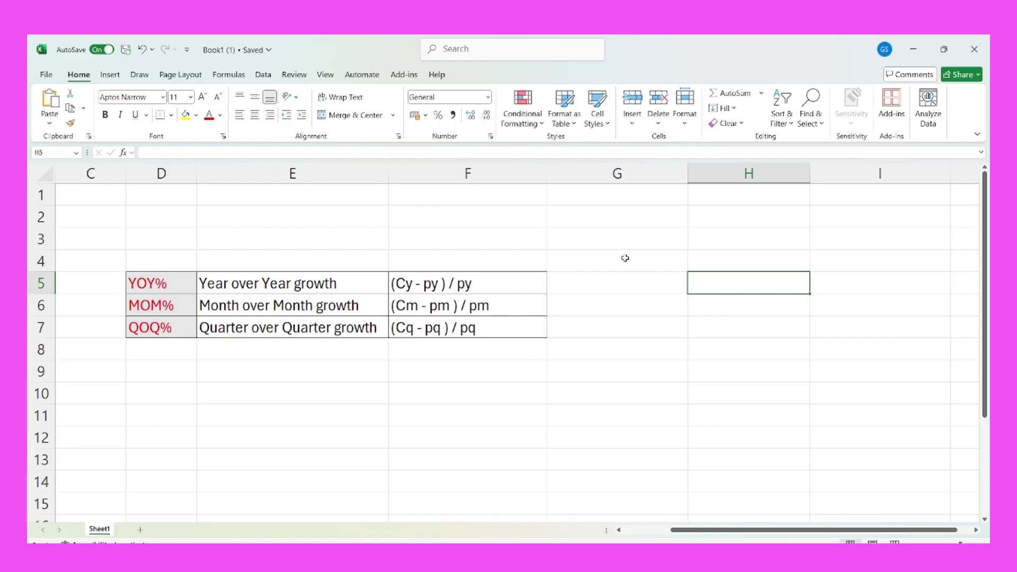
# Enter the label "CY = 2025" in cell G4 and "CY =2024" in cell H4.
pyautogui.click(641, 261)
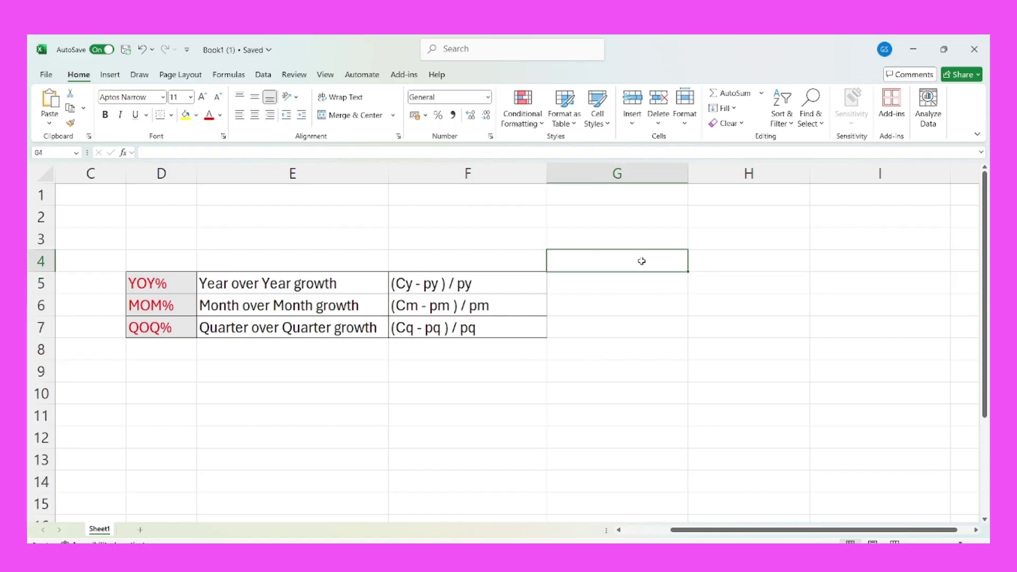
pyautogui.write('VY')
pyautogui.press('BackSpace')
pyautogui.press('BackSpace')
pyautogui.write('C')
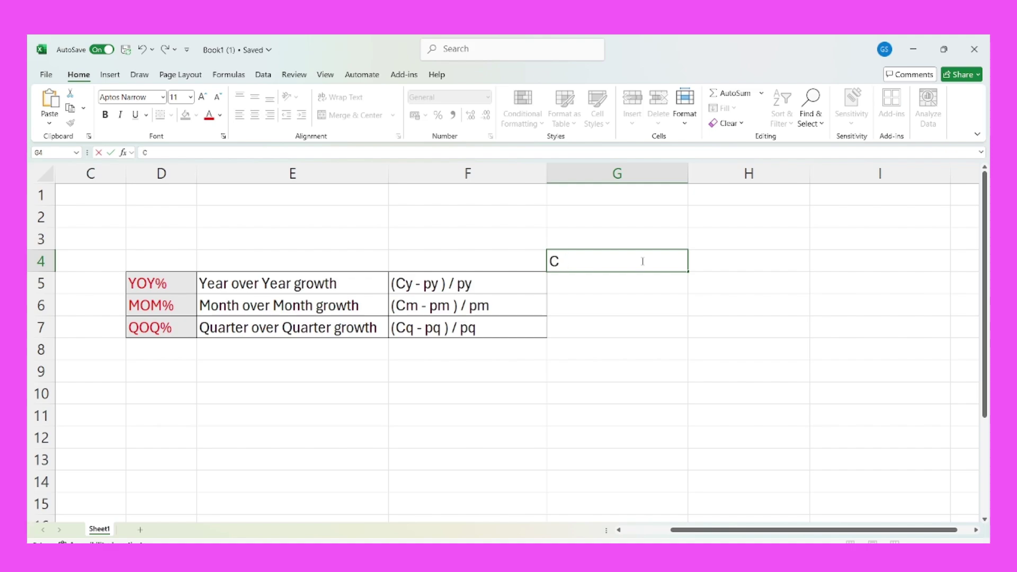
pyautogui.write('Y =')
pyautogui.press('BackSpace')
pyautogui.write('= 2025')
pyautogui.press('Tab')
pyautogui.write('C')
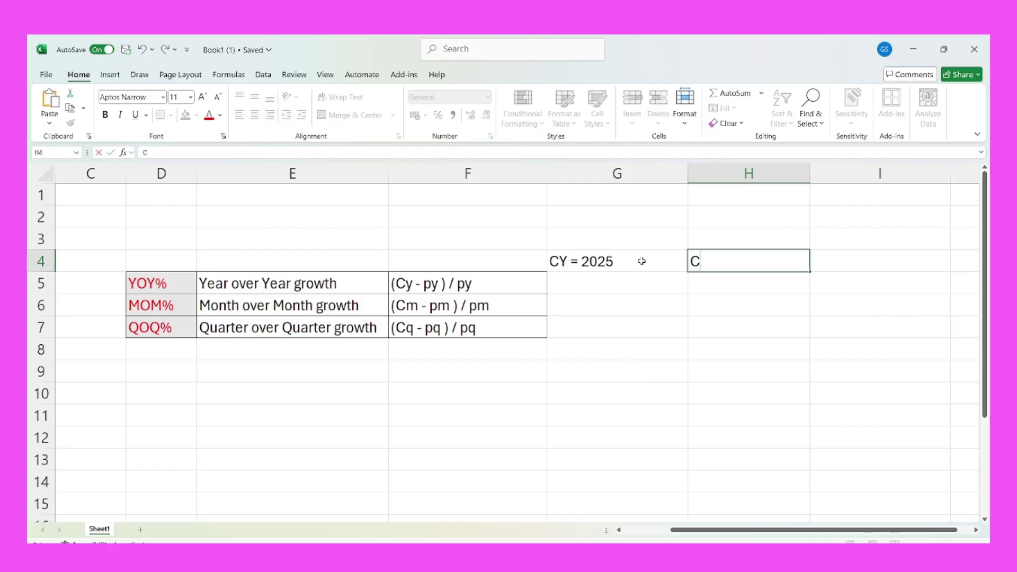
pyautogui.write('Y =2024')
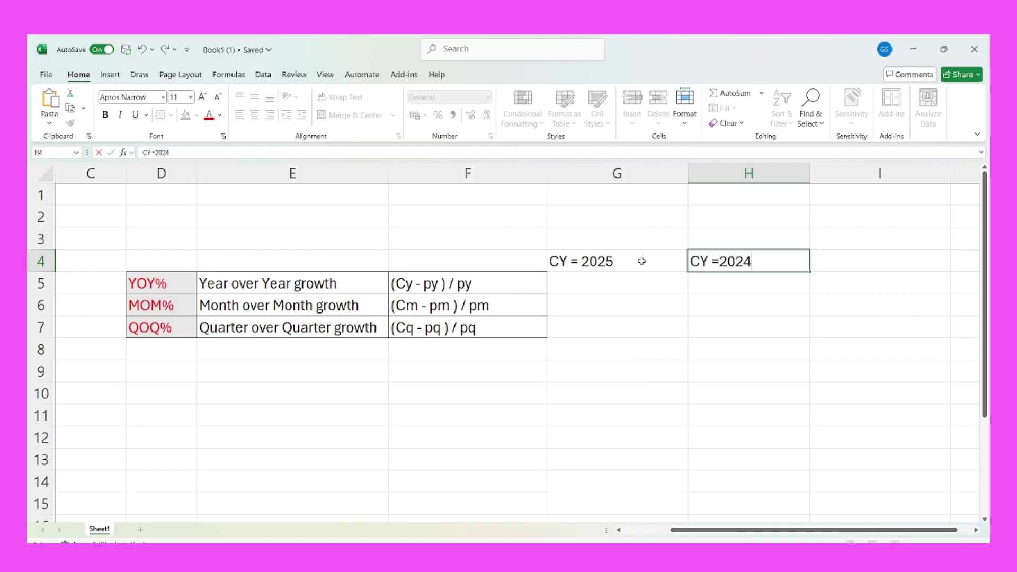
# Enter 1000 in cell G5 as the current-year value.
pyautogui.click(599, 281)
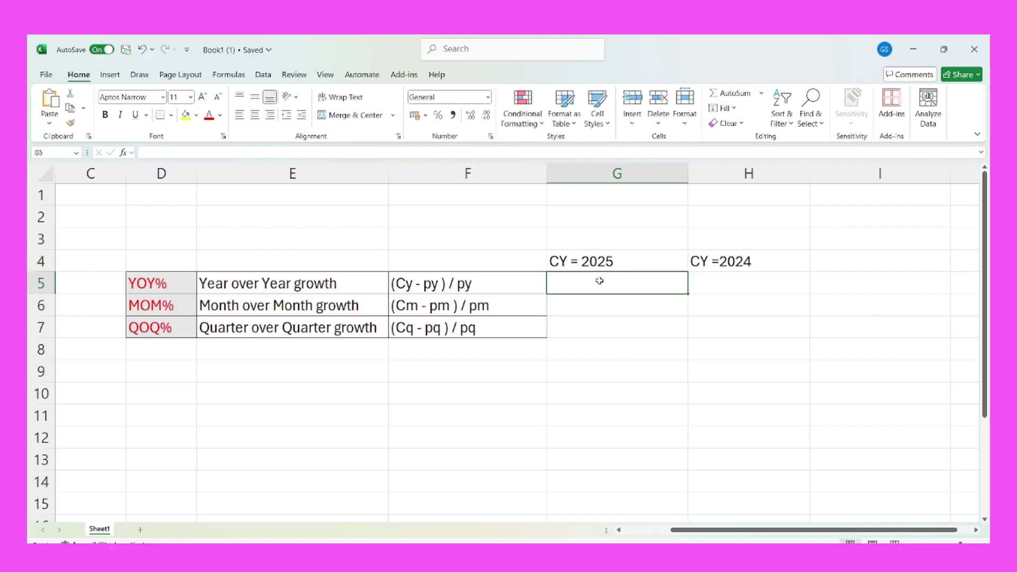
pyautogui.write('1000')
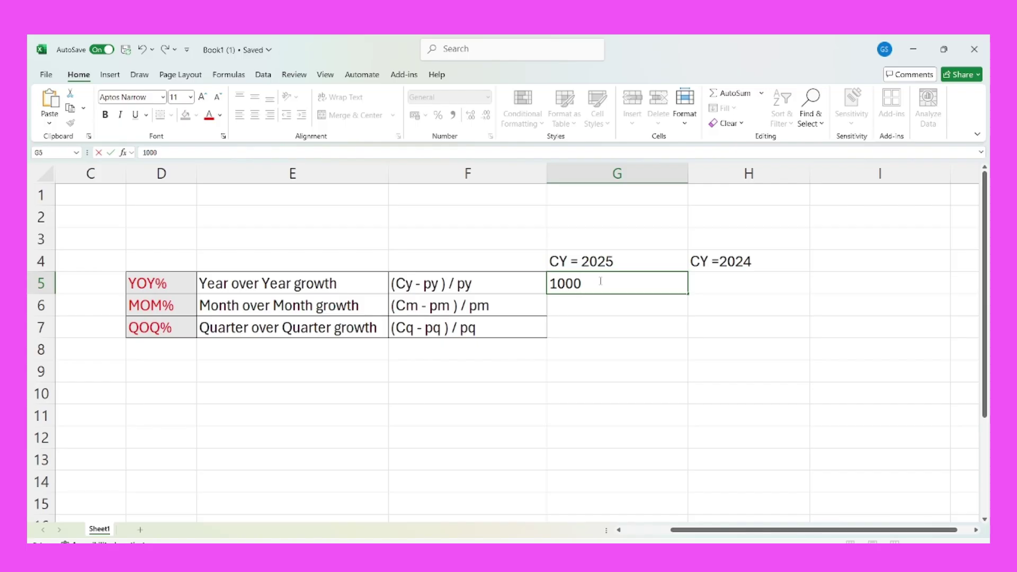
pyautogui.press('Tab')
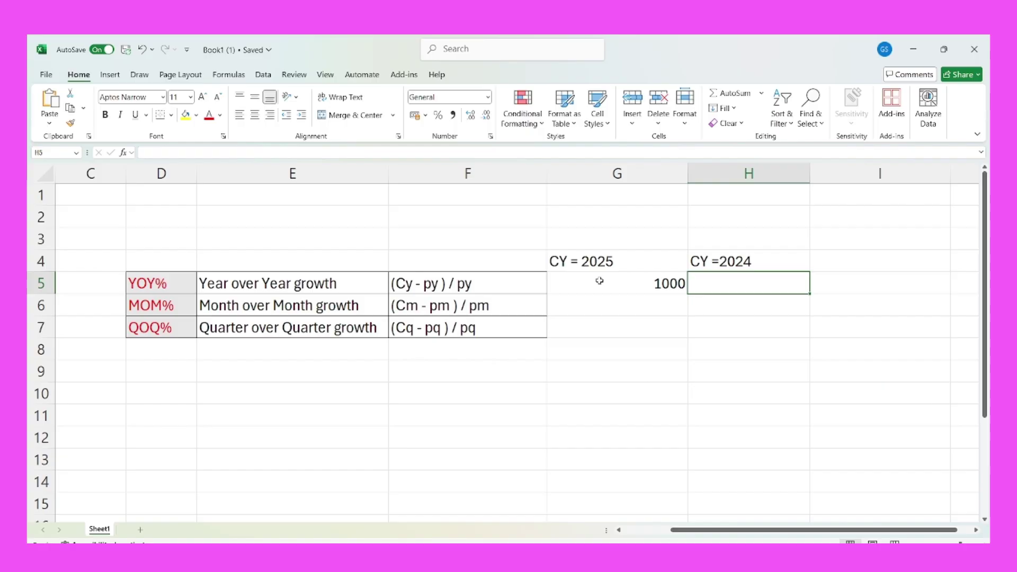
# Correct the label in H4 to "PY =2024" and enter 200 beneath it in H5.
pyautogui.doubleClick(708, 262)
pyautogui.press('BackSpace')
pyautogui.press('BackSpace')
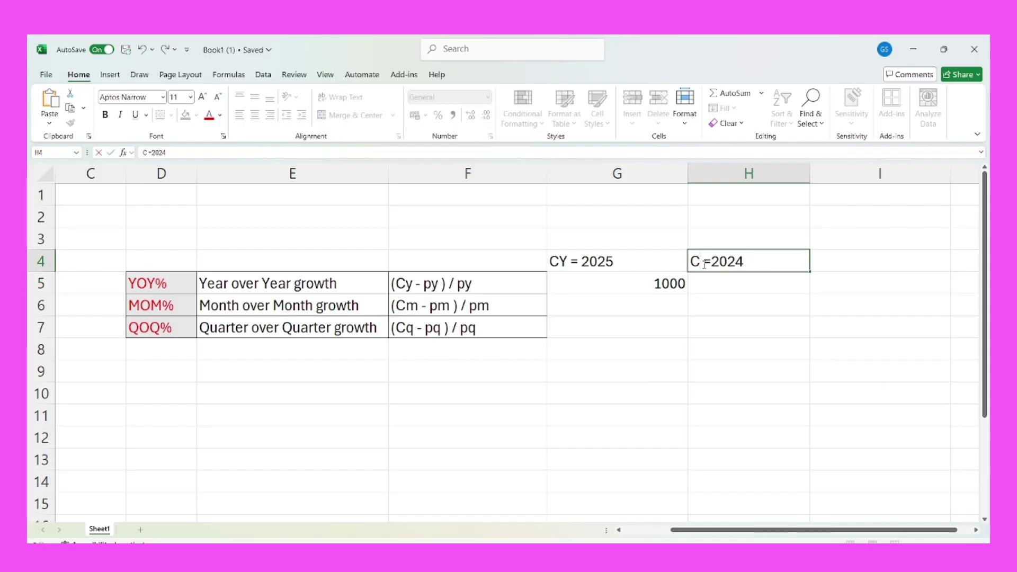
pyautogui.write('PY')
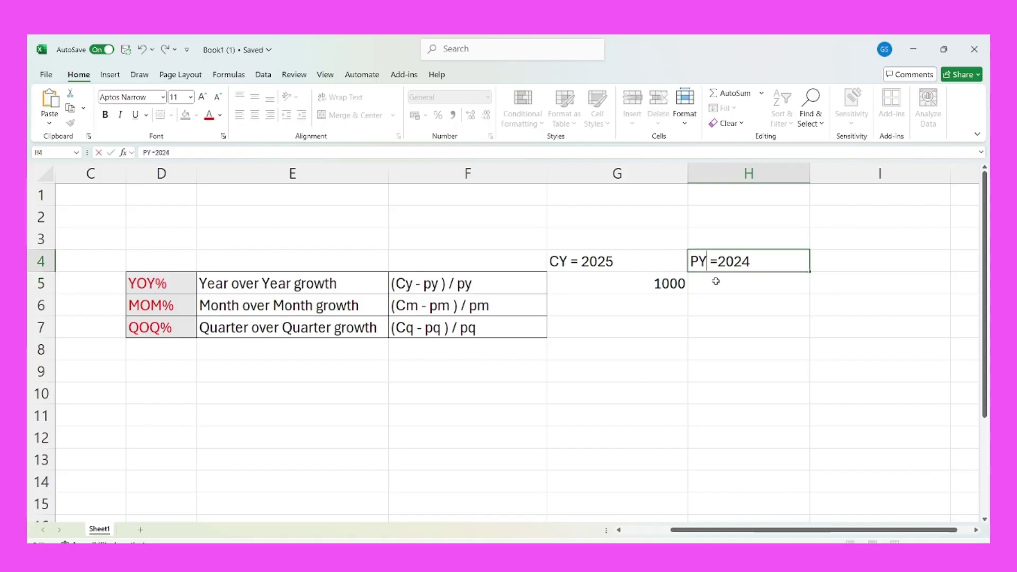
pyautogui.press('End')
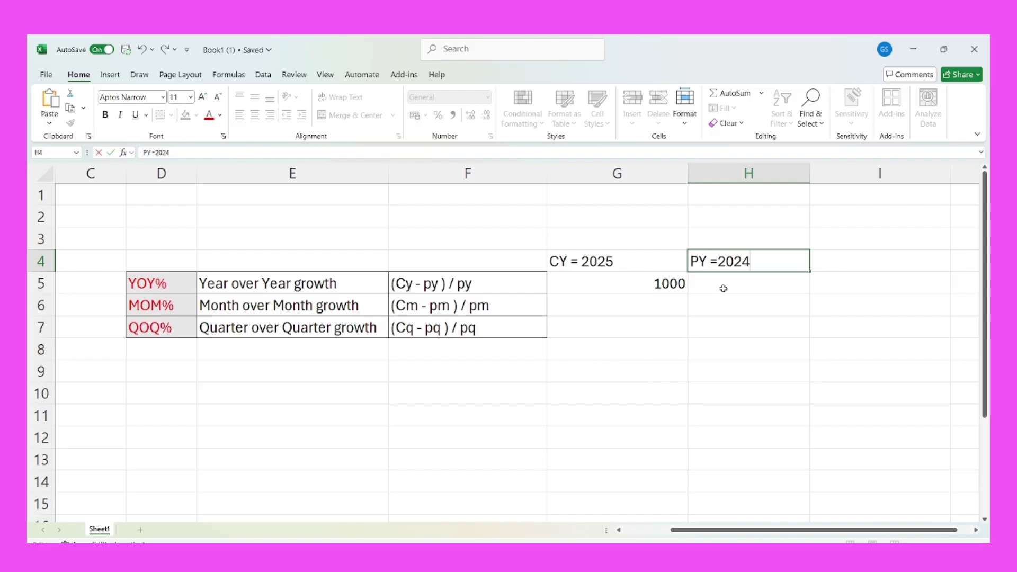
pyautogui.press('Return')
pyautogui.write('200')
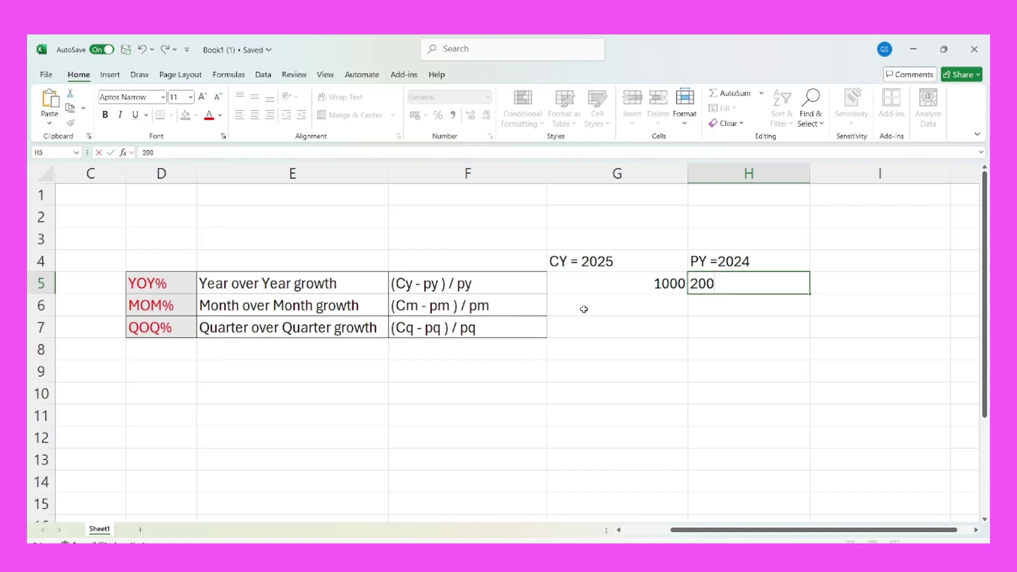
# Calculate the year-over-year growth in G6 with =(G5-H5)/H5 and format the cell as a percentage.
pyautogui.click(602, 303)
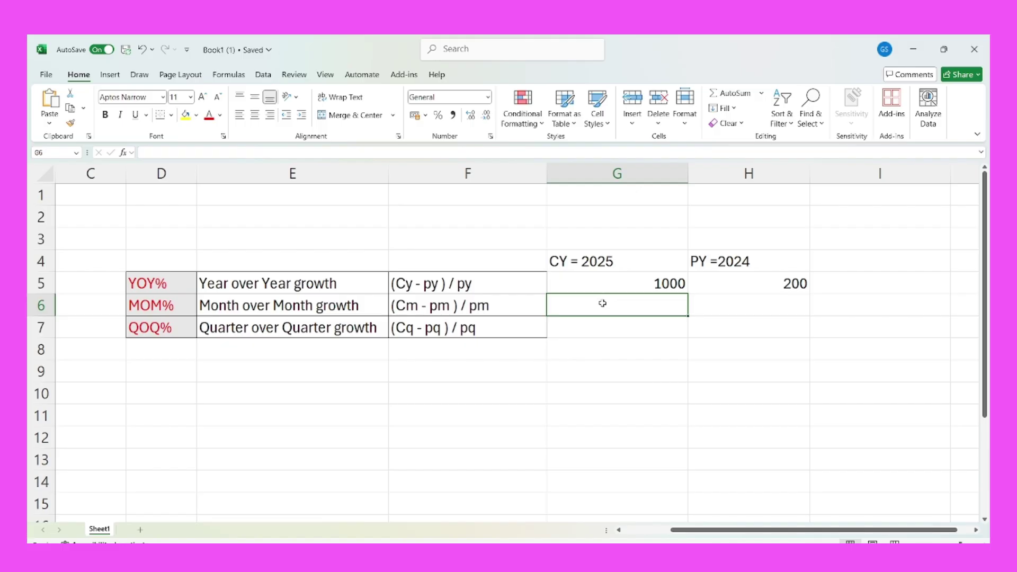
pyautogui.write('=(')
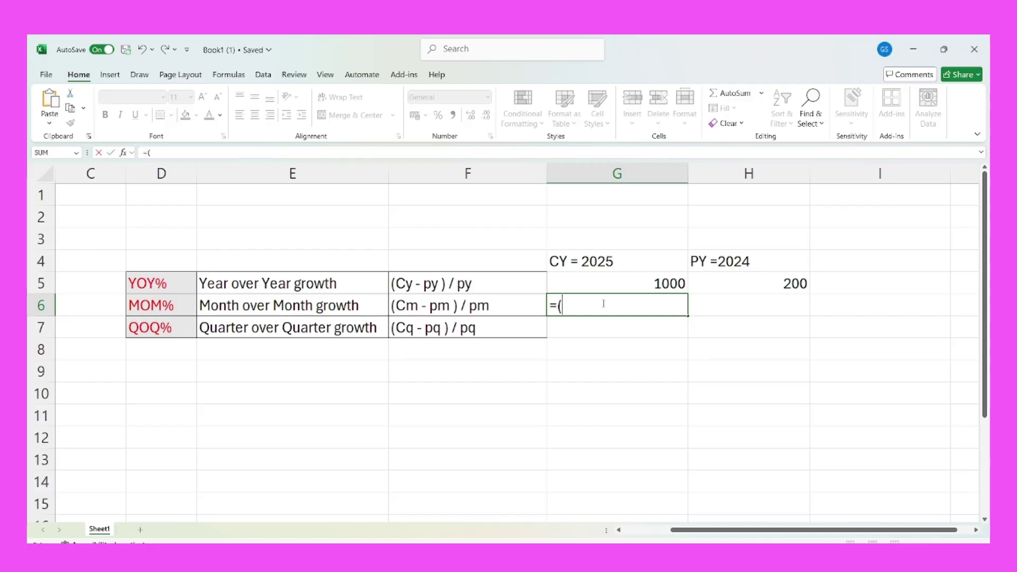
pyautogui.click(657, 284)
pyautogui.write('-')
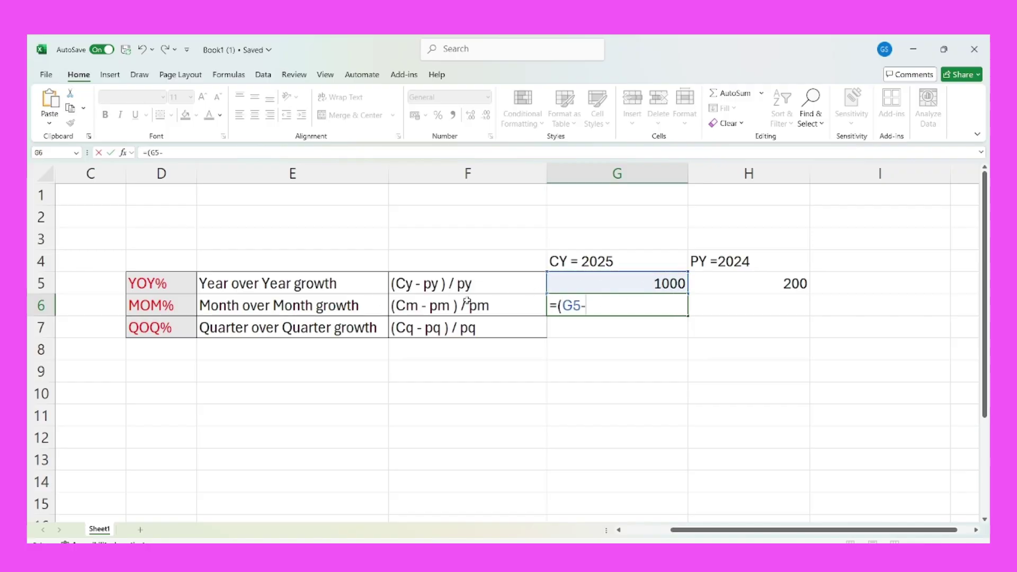
pyautogui.click(794, 285)
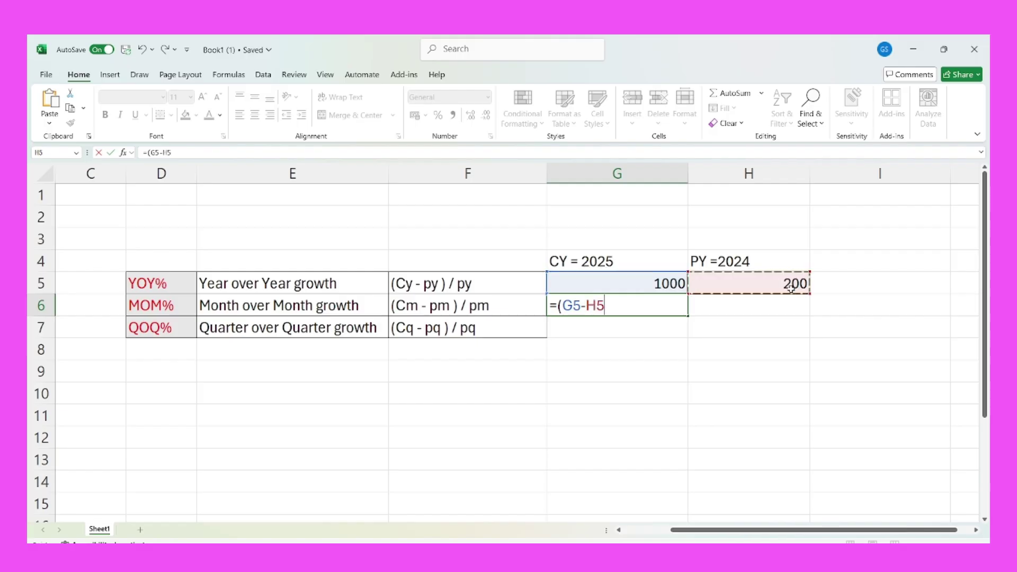
pyautogui.write(')/')
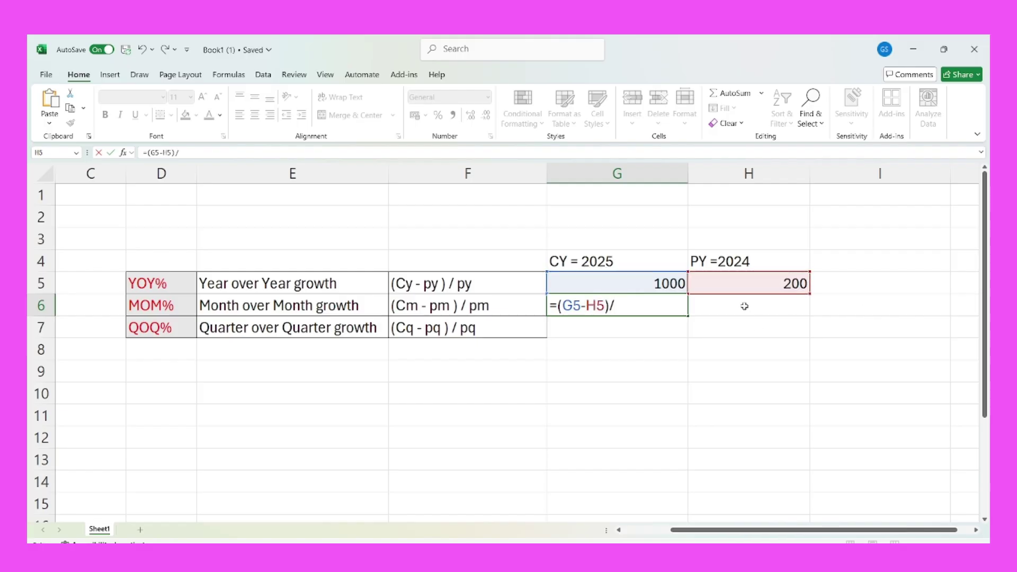
pyautogui.click(753, 286)
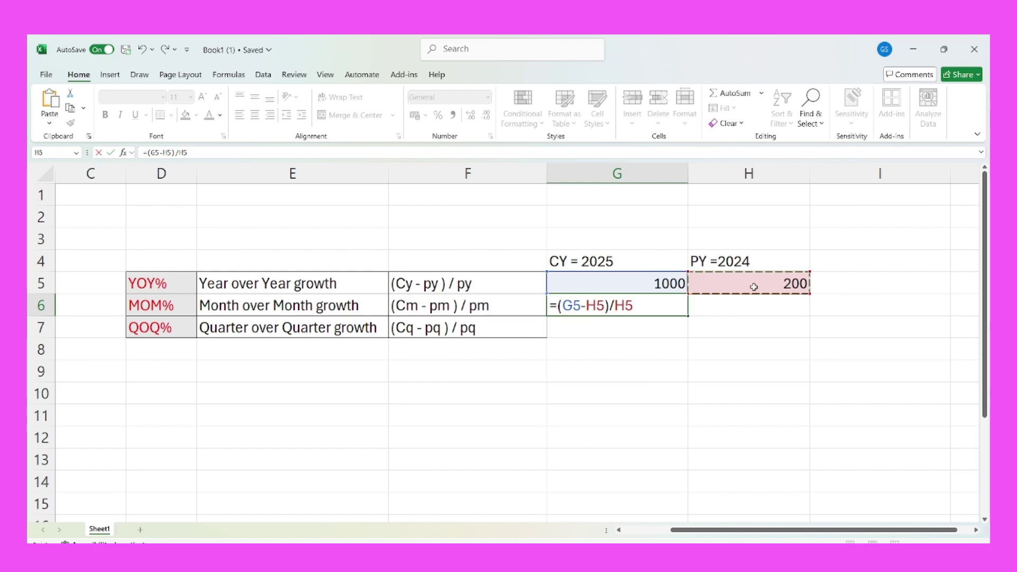
pyautogui.press('Return')
pyautogui.click(674, 306)
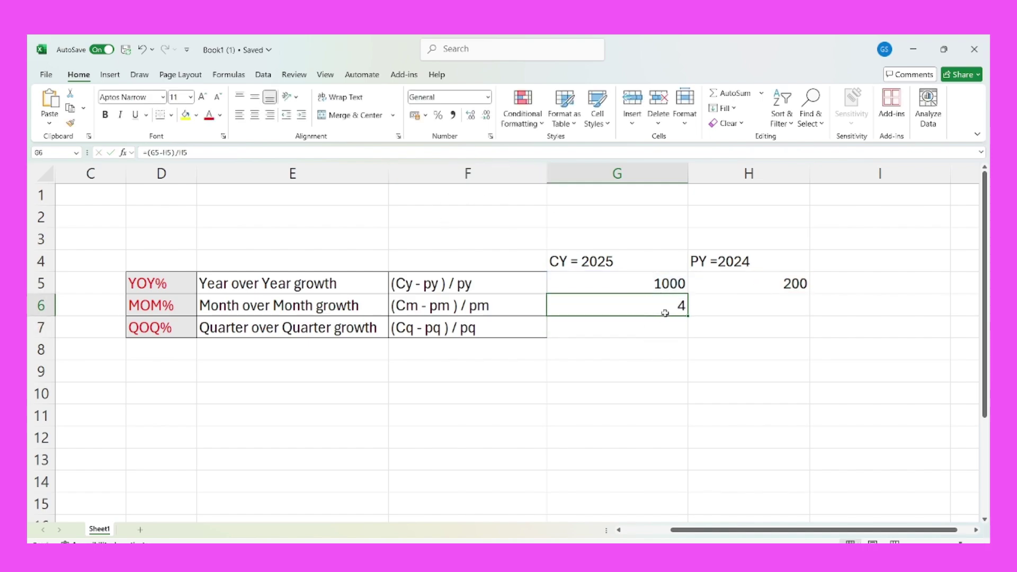
pyautogui.click(438, 116)
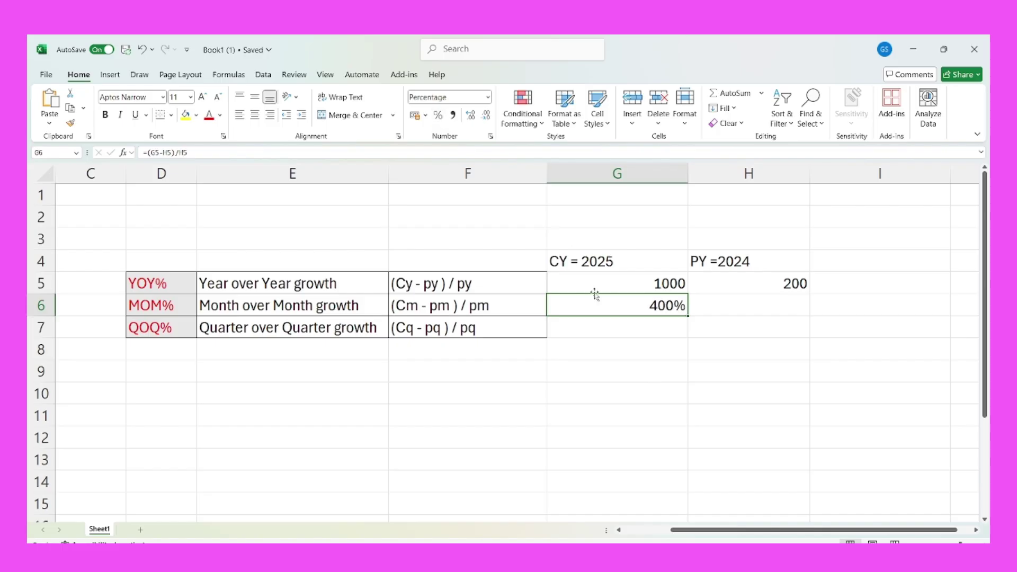
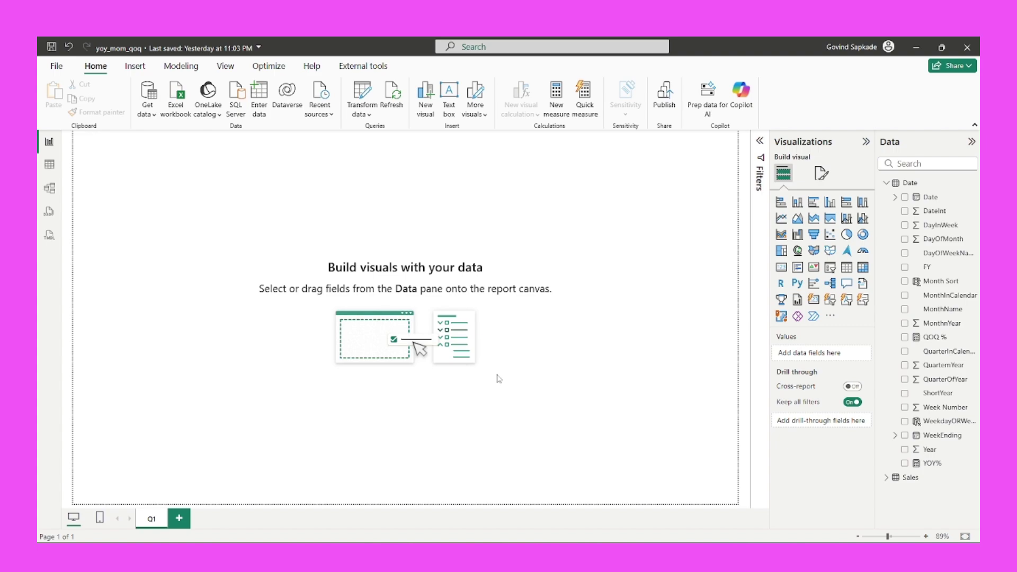
# Switch to the yoy_mom_qoq report in Power BI and examine the data of the Date and Sales tables, including the Sales Amount column.
pyautogui.click(49, 164)
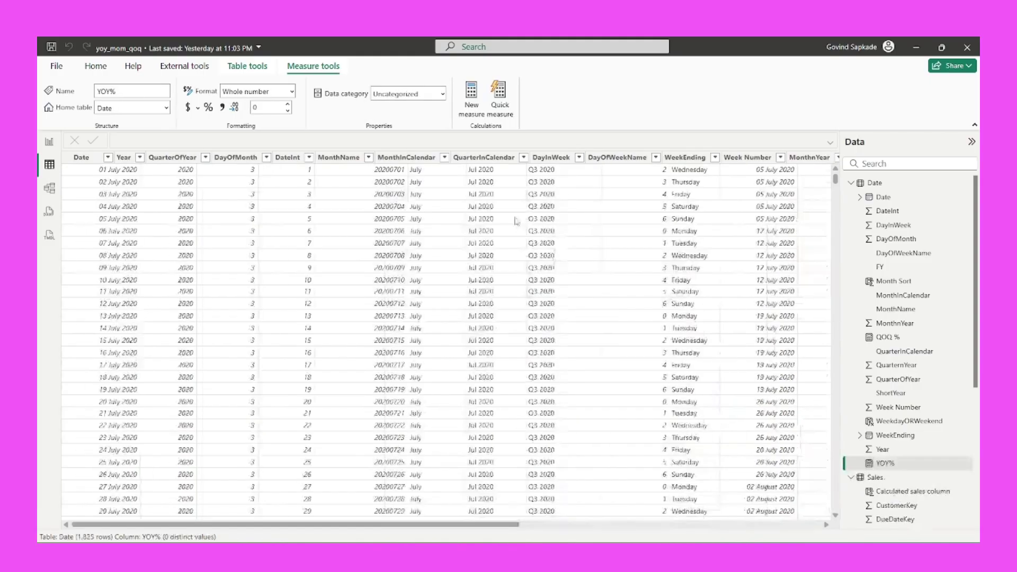
pyautogui.click(851, 183)
pyautogui.click(853, 197)
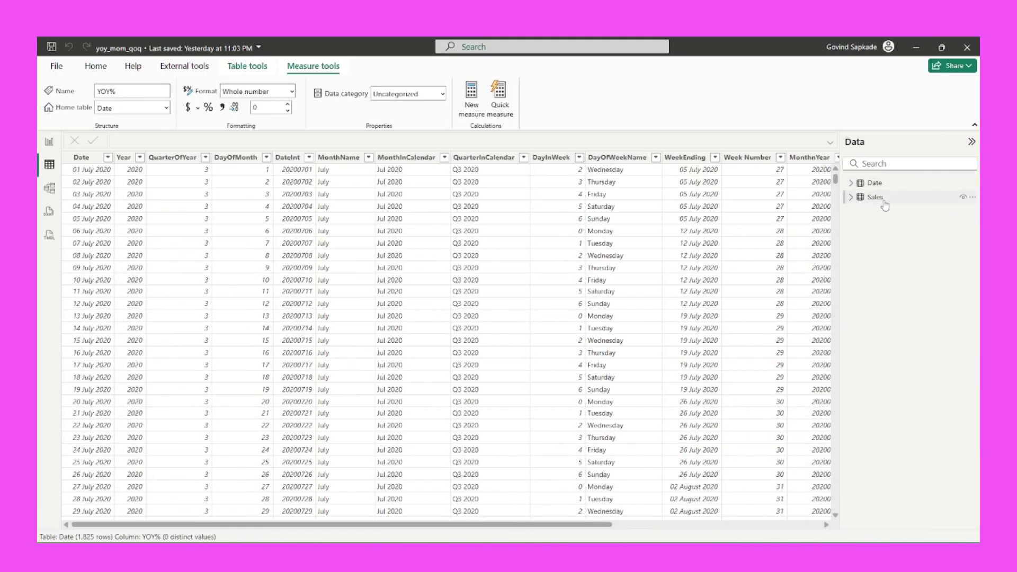
pyautogui.click(871, 183)
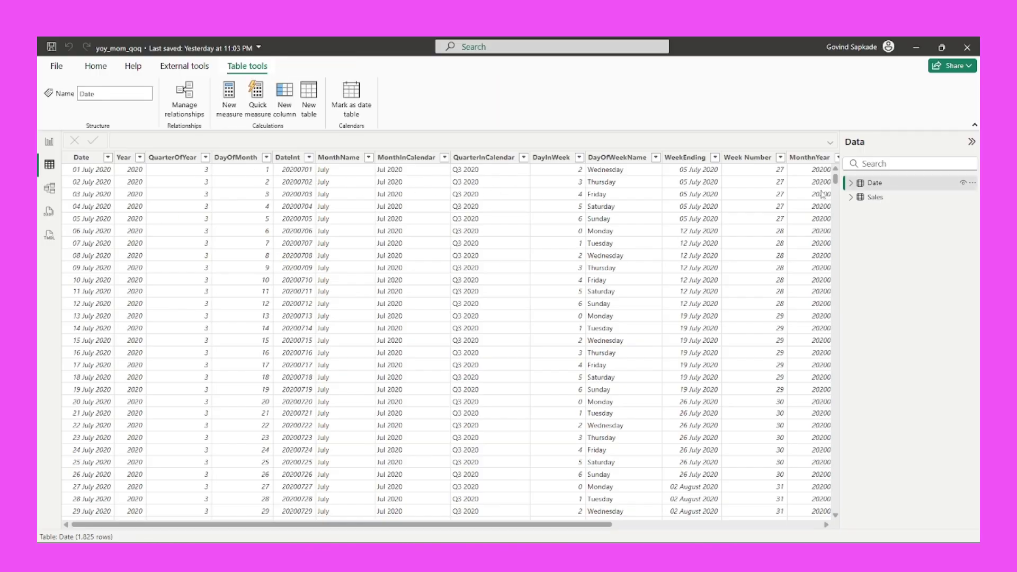
pyautogui.click(871, 198)
pyautogui.moveTo(441, 524); pyautogui.dragTo(556, 490)
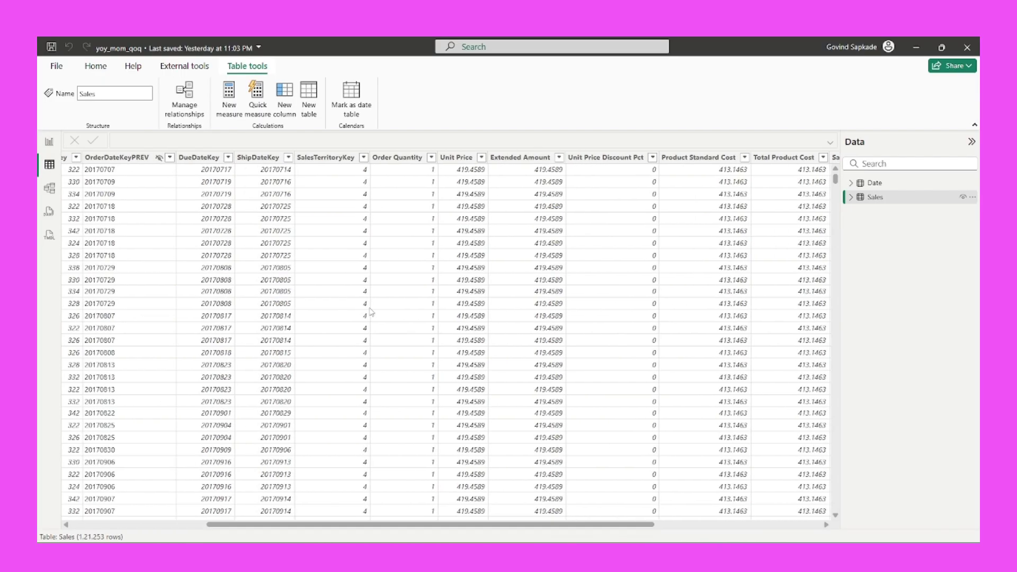
pyautogui.moveTo(535, 525); pyautogui.dragTo(696, 539)
pyautogui.click(571, 157)
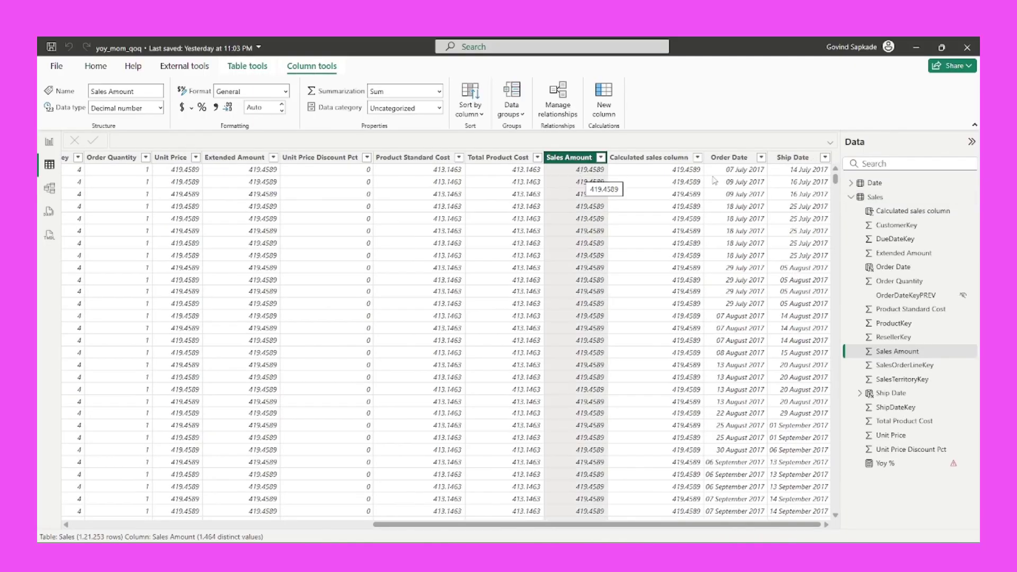
# Try to add a new measure to the Sales table defined as Sales Amount = SUM( Sales[Sales Amount] ).
pyautogui.rightClick(858, 200)
pyautogui.click(882, 206)
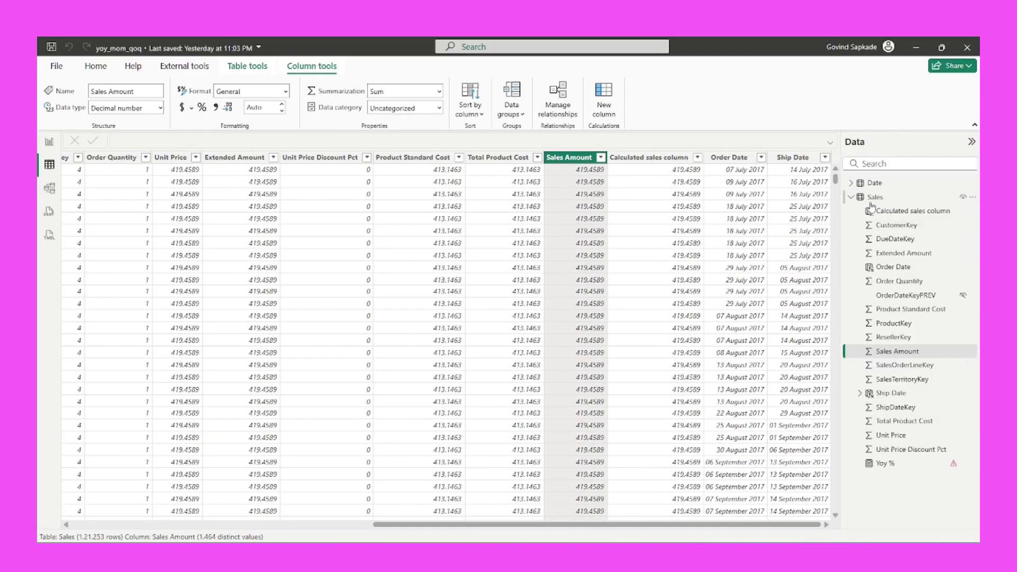
pyautogui.write('Sales Amp')
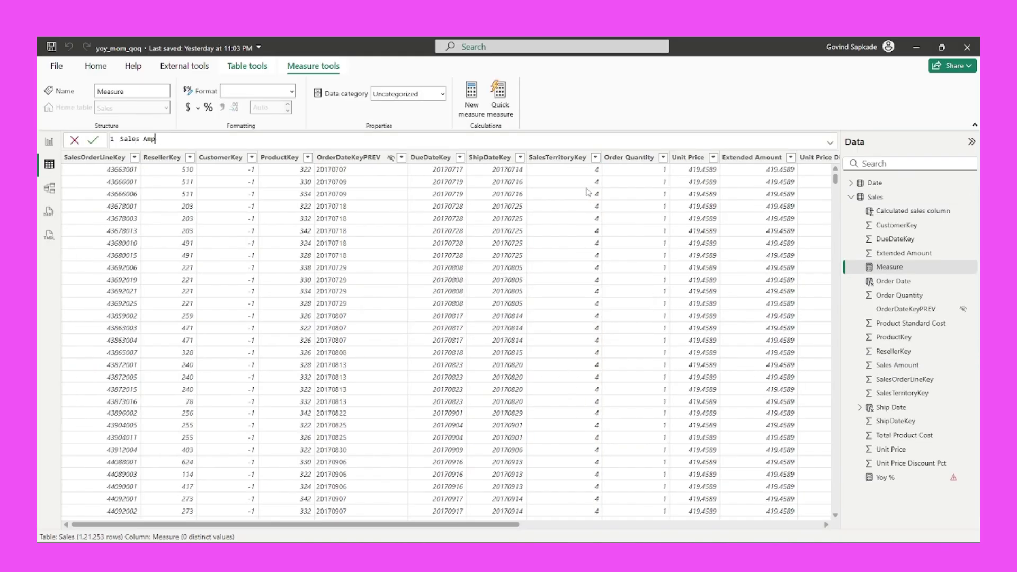
pyautogui.press('BackSpace')
pyautogui.write('ont')
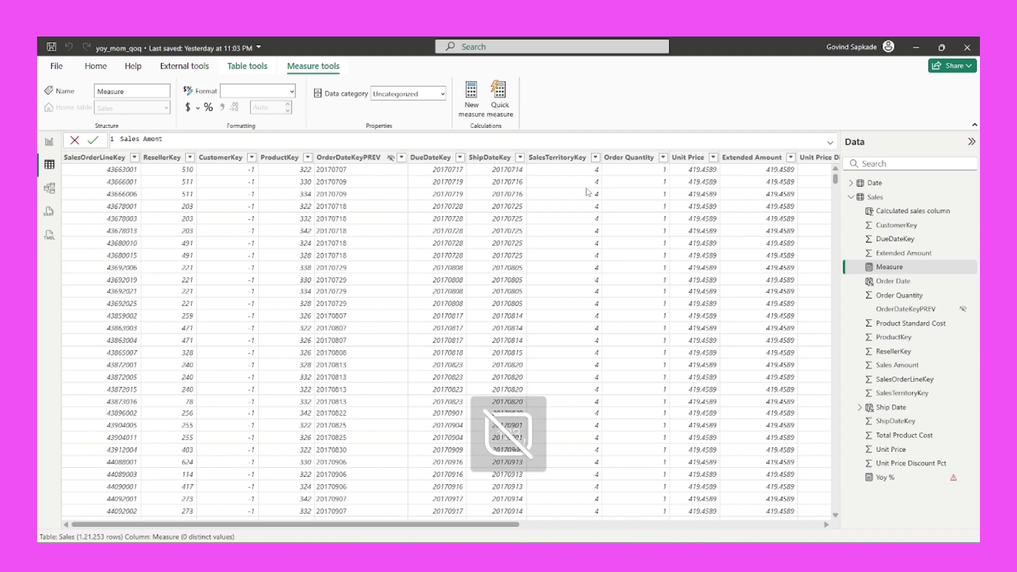
pyautogui.press('BackSpace')
pyautogui.press('BackSpace')
pyautogui.write('unt = SUM( sales')
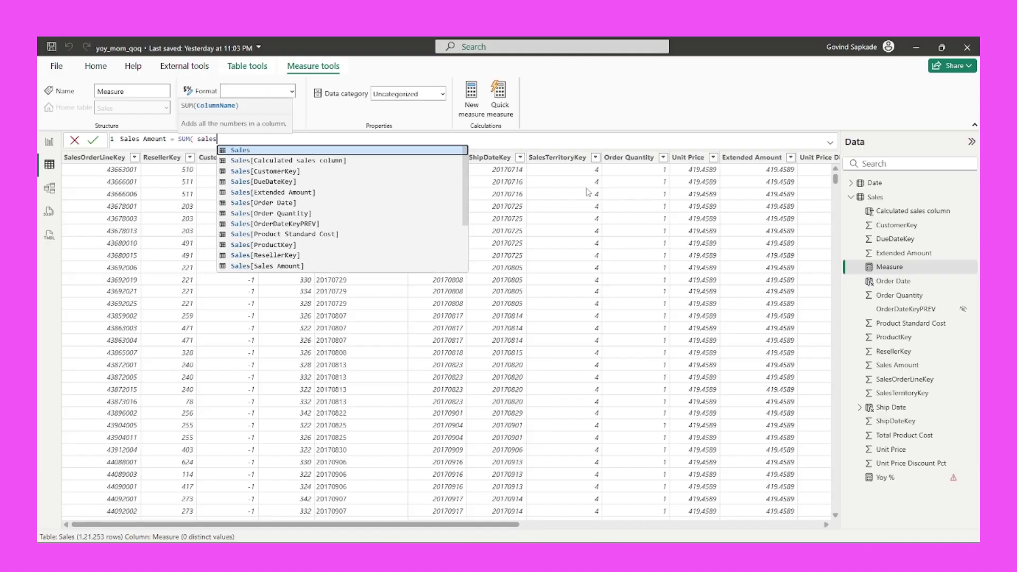
pyautogui.click(284, 267)
pyautogui.write(')')
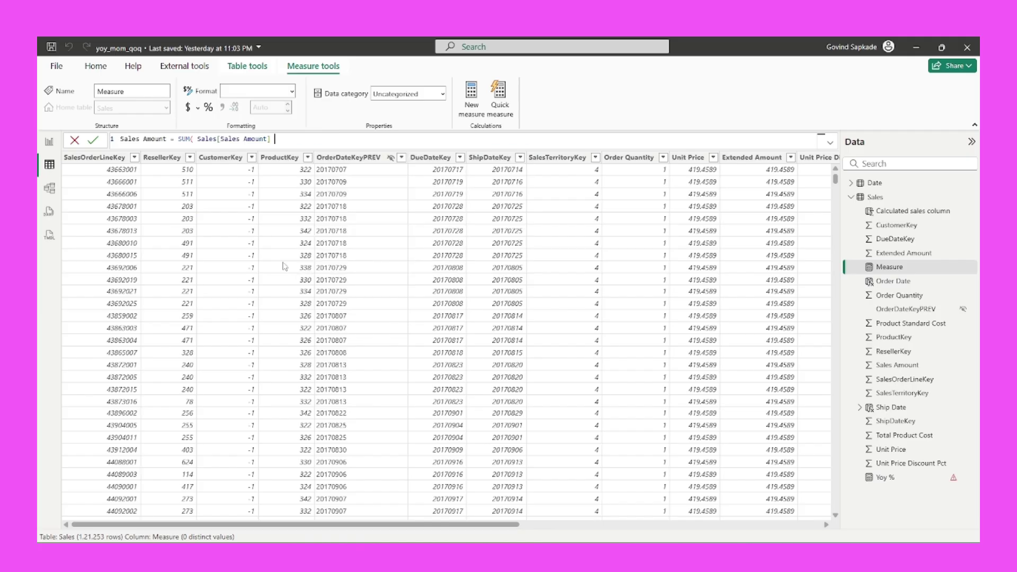
pyautogui.press('Return')
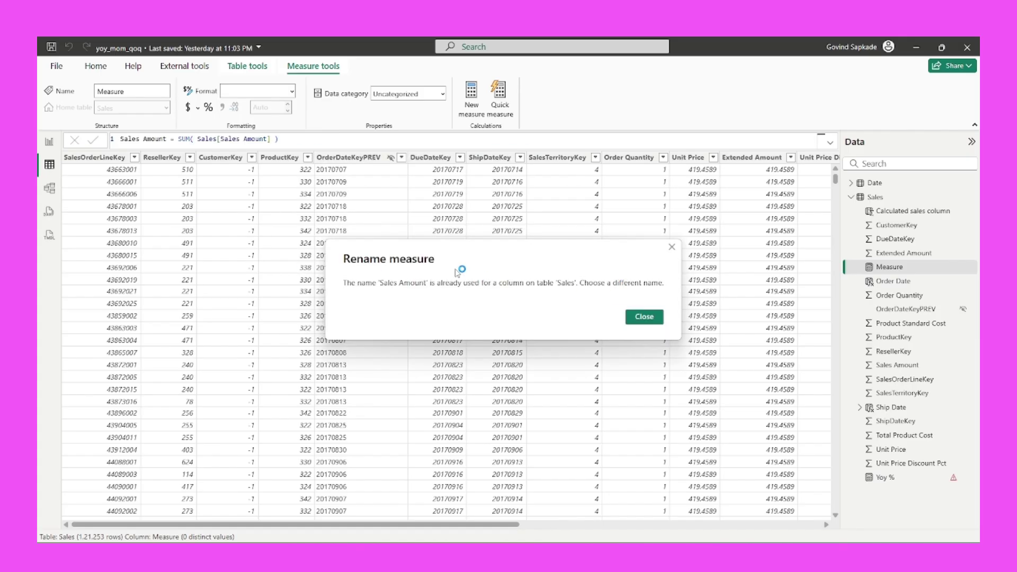
pyautogui.click(673, 248)
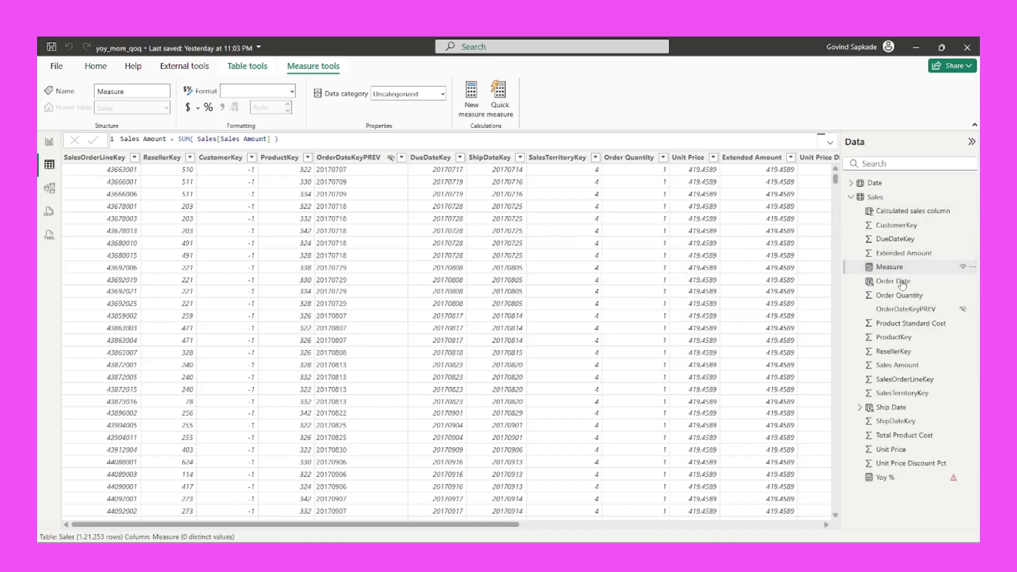
# Rename the new Sales measure to Sales Amt in its formula, and return to the report view.
pyautogui.doubleClick(168, 139)
pyautogui.write('Am')
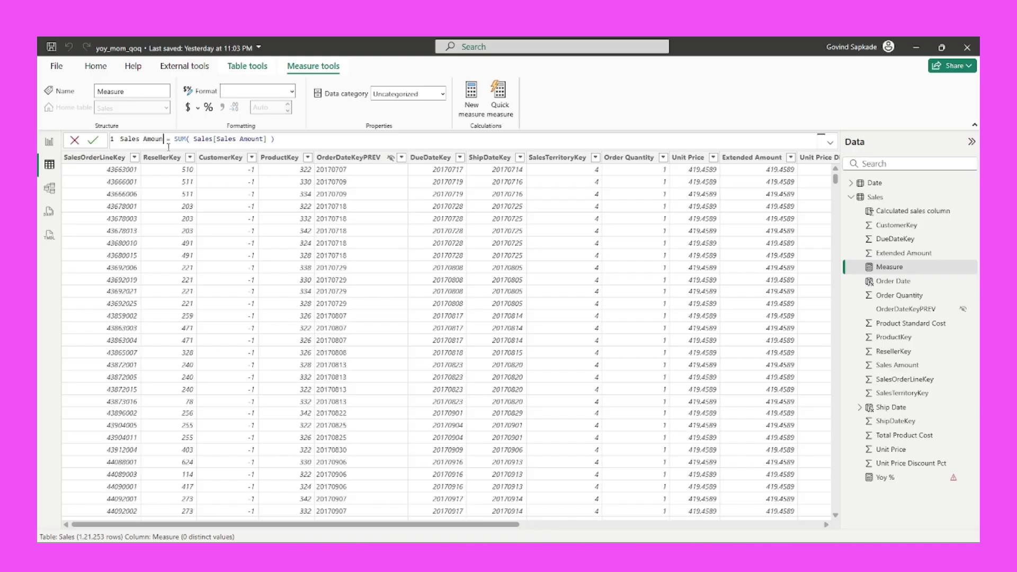
pyautogui.write('t')
pyautogui.click(92, 140)
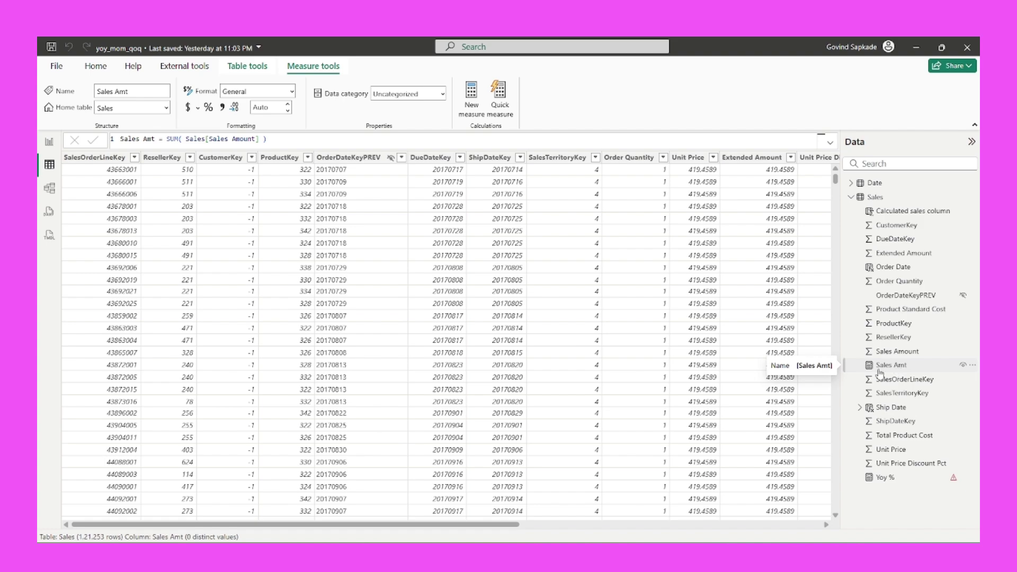
pyautogui.click(49, 142)
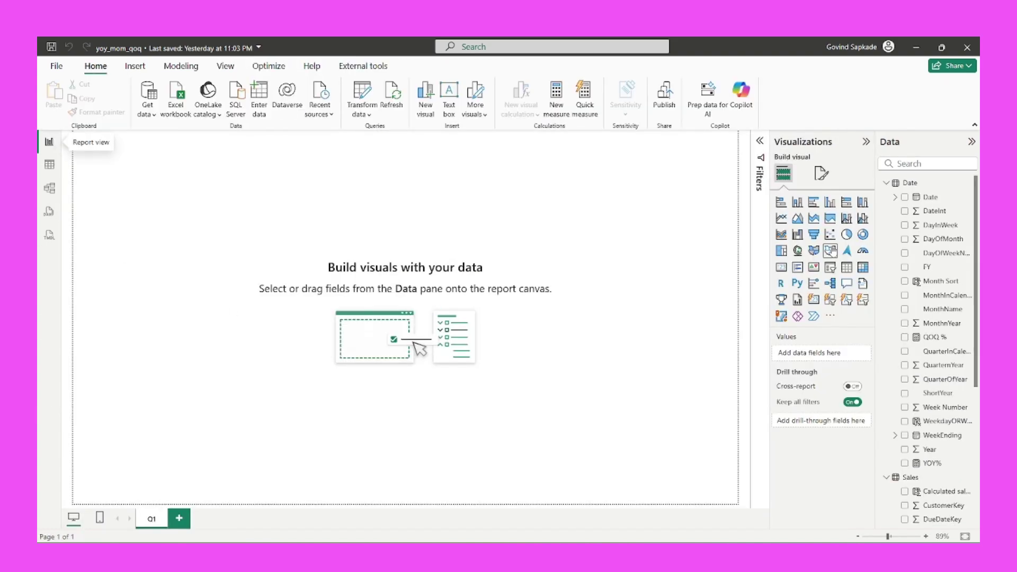
# Add a table visual to the report canvas with the unsummarized Year field and the Sales Amt measure.
pyautogui.moveTo(846, 267); pyautogui.dragTo(269, 301)
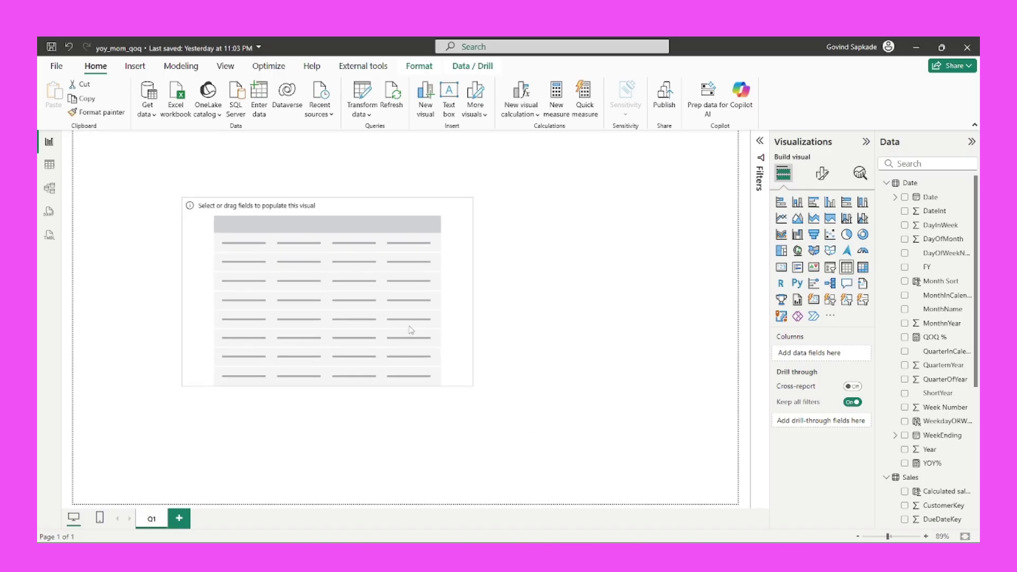
pyautogui.scroll(-5, 931, 384)
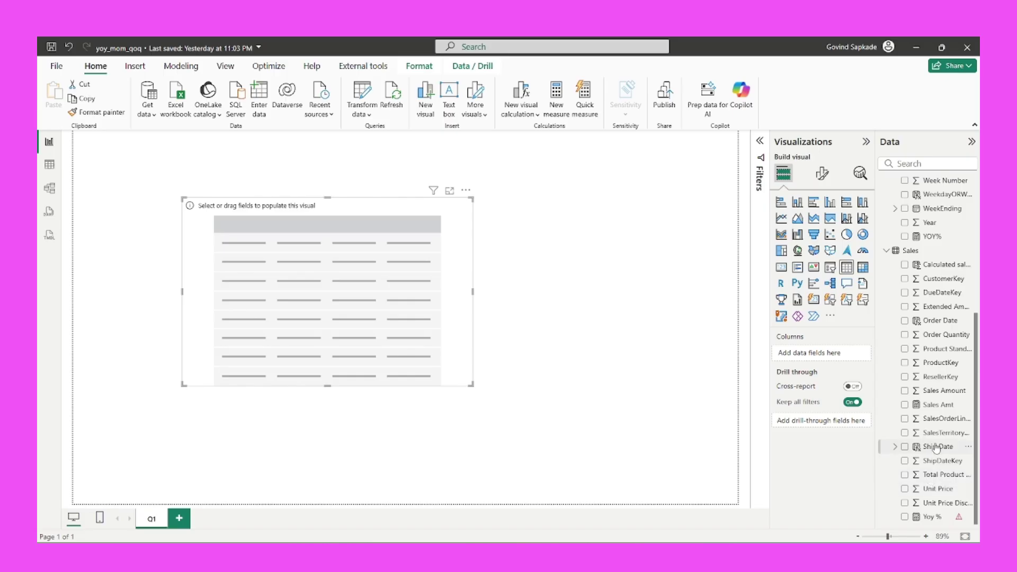
pyautogui.scroll(3, 921, 271)
pyautogui.scroll(2, 920, 272)
pyautogui.moveTo(929, 339); pyautogui.dragTo(302, 283)
pyautogui.rightClick(803, 359)
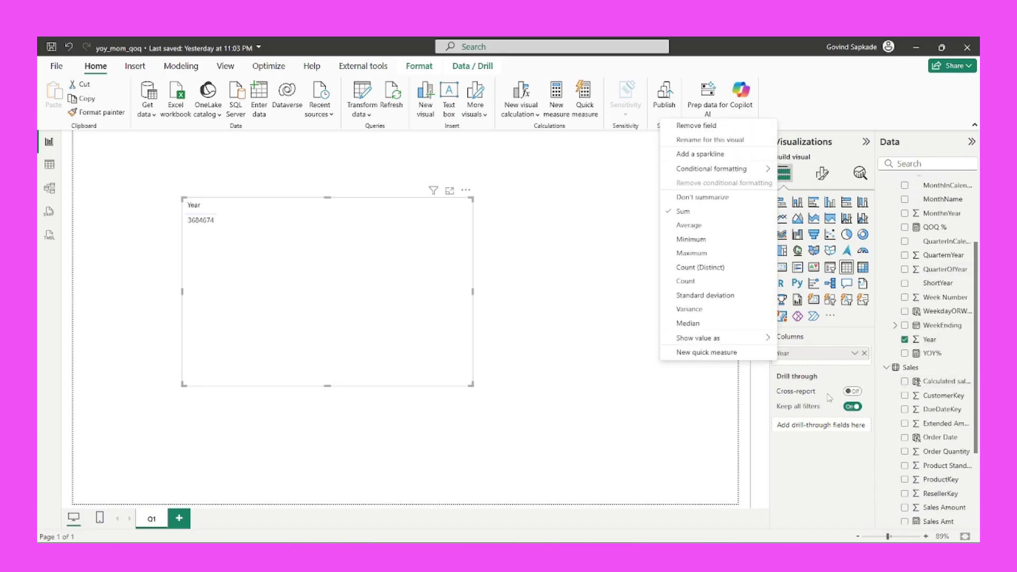
pyautogui.click(705, 199)
pyautogui.scroll(-3, 948, 365)
pyautogui.moveTo(938, 405); pyautogui.dragTo(300, 315)
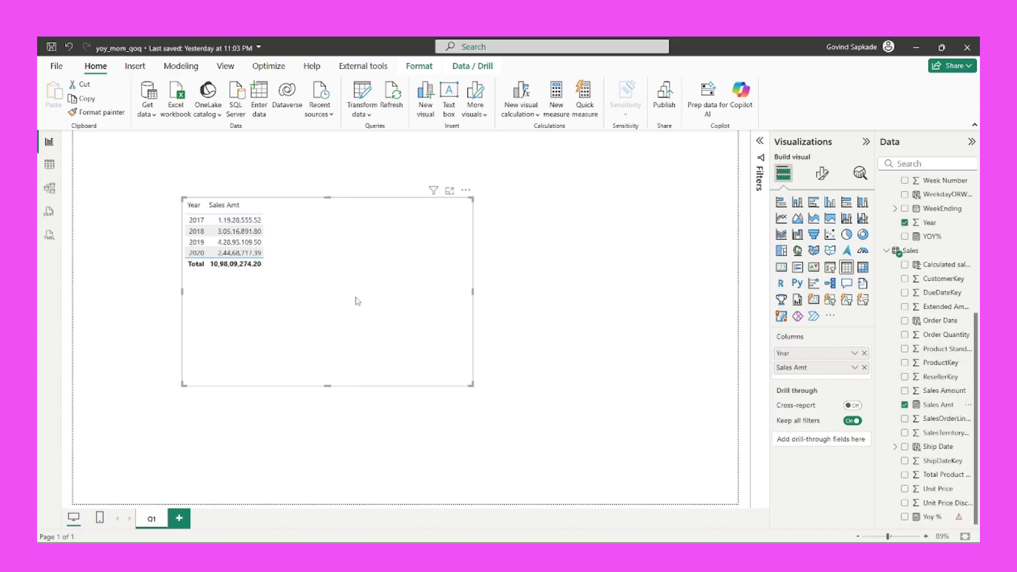
# Set the table's values font size to 20, then enlarge and reposition the table on the canvas.
pyautogui.click(822, 173)
pyautogui.click(794, 301)
pyautogui.click(849, 359)
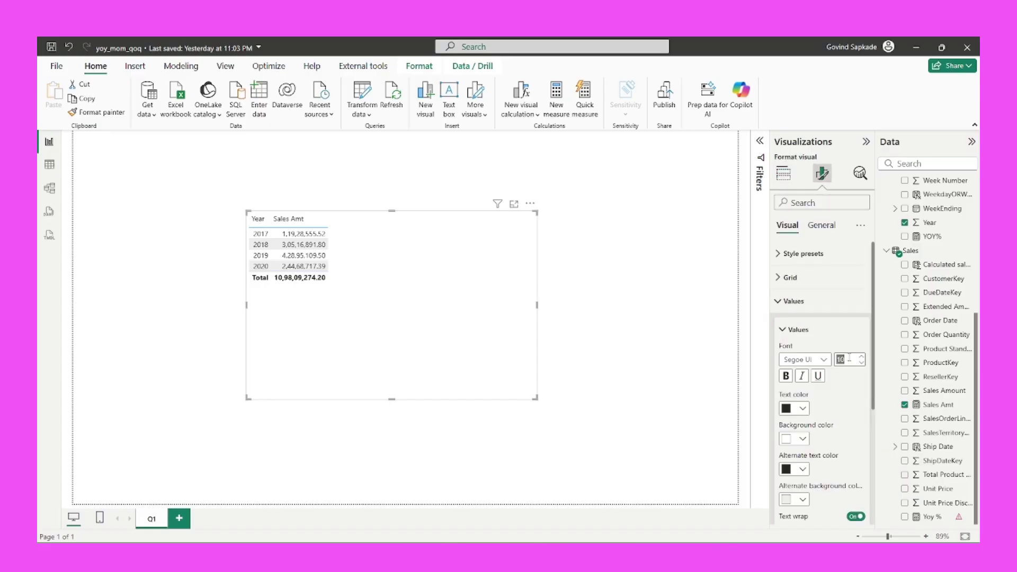
pyautogui.write('20')
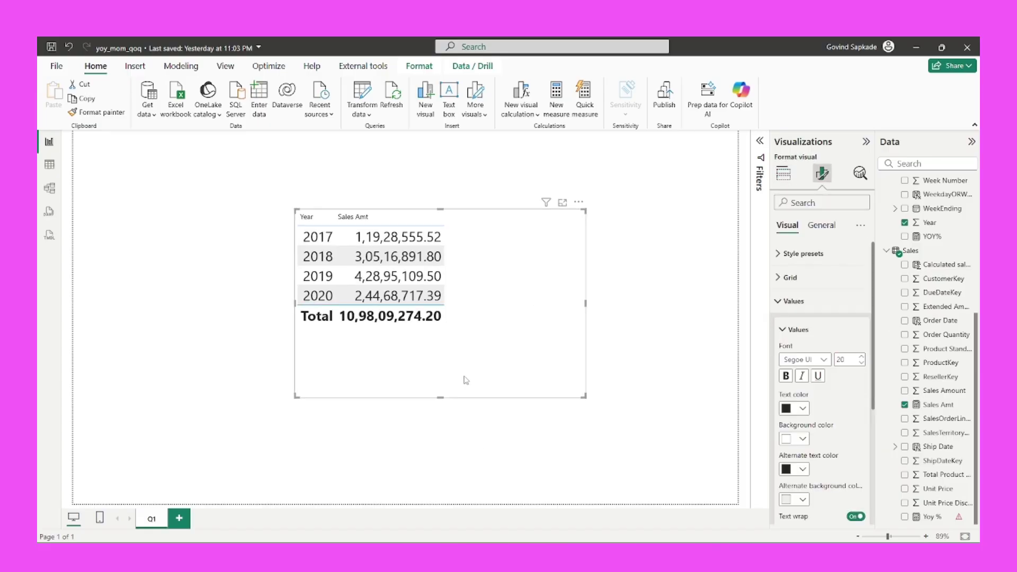
pyautogui.moveTo(541, 398); pyautogui.dragTo(565, 422)
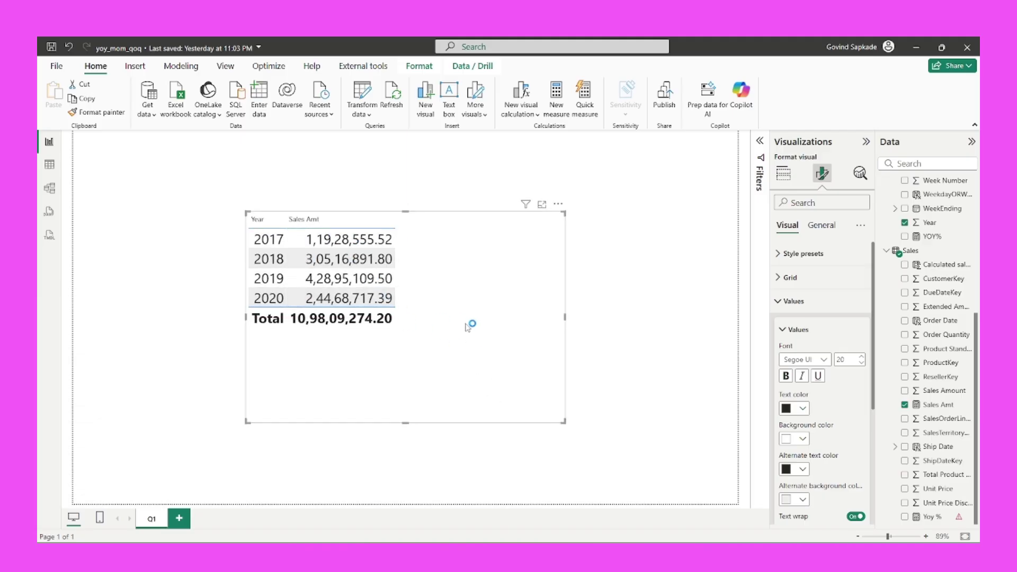
pyautogui.moveTo(565, 422); pyautogui.dragTo(689, 435)
pyautogui.moveTo(540, 349); pyautogui.dragTo(484, 357)
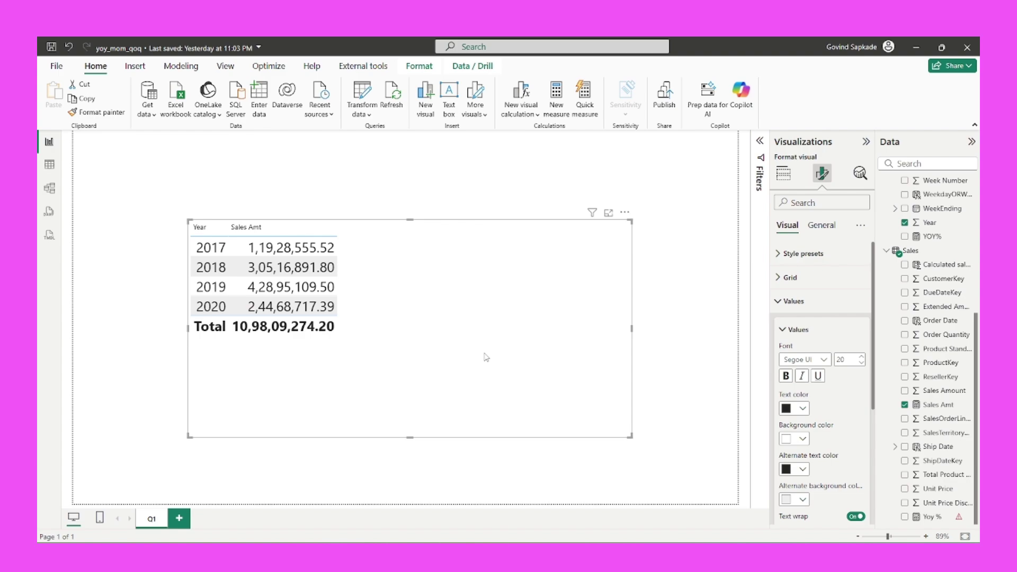
# Create a new measure in the Sales table named YOY %_ with the variable CYSALES = Sales[Sales Amt].
pyautogui.rightClick(907, 251)
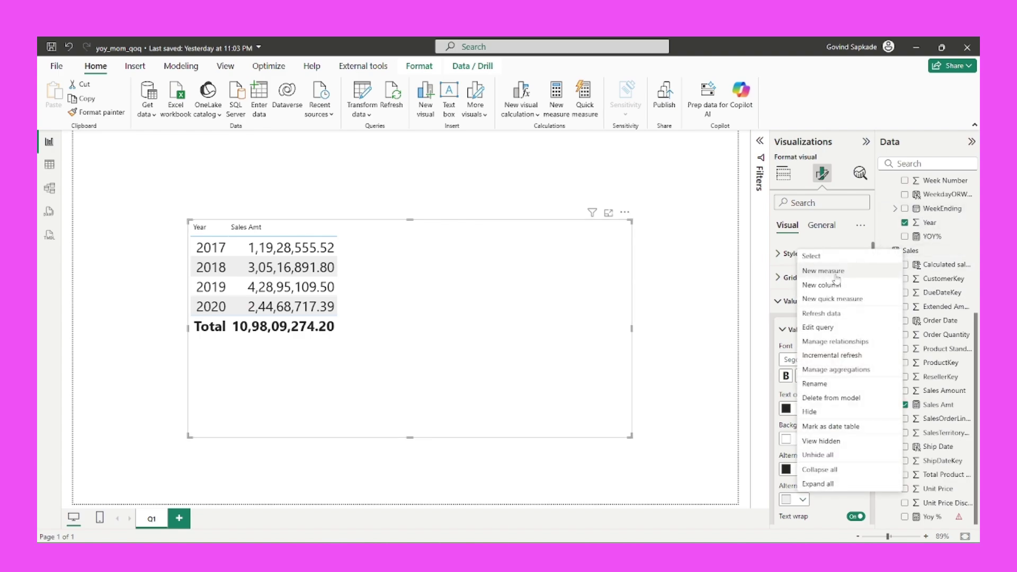
pyautogui.press('Escape')
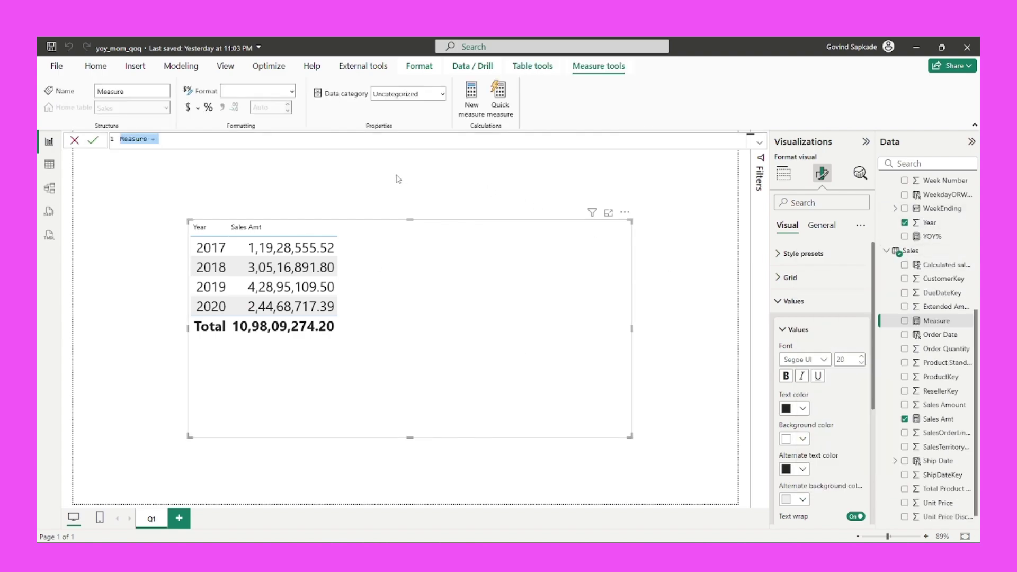
pyautogui.write('YOY %_ =')
pyautogui.hotkey('shift', 'Return')
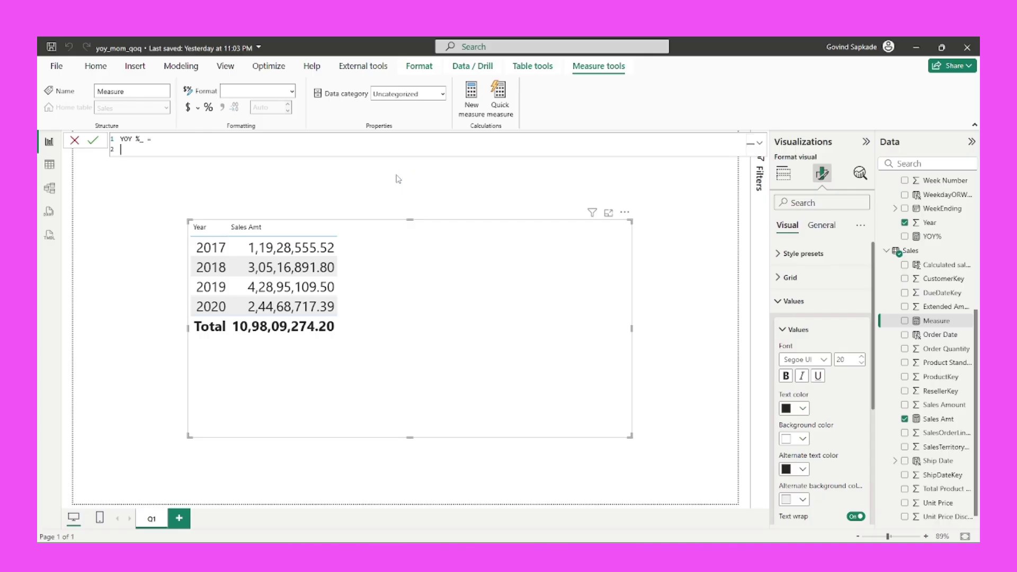
pyautogui.write('VAR ')
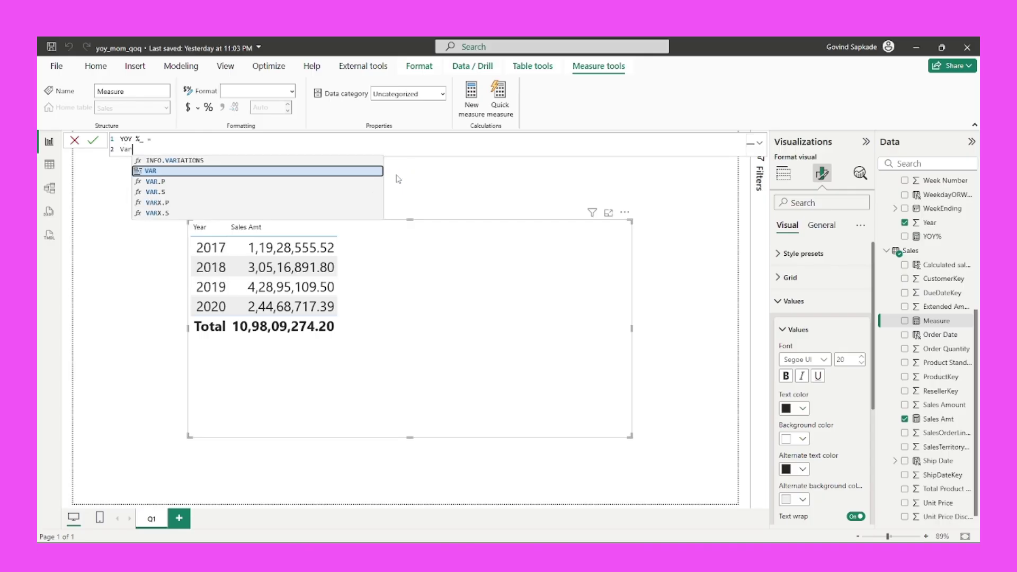
pyautogui.write('CYSALES ')
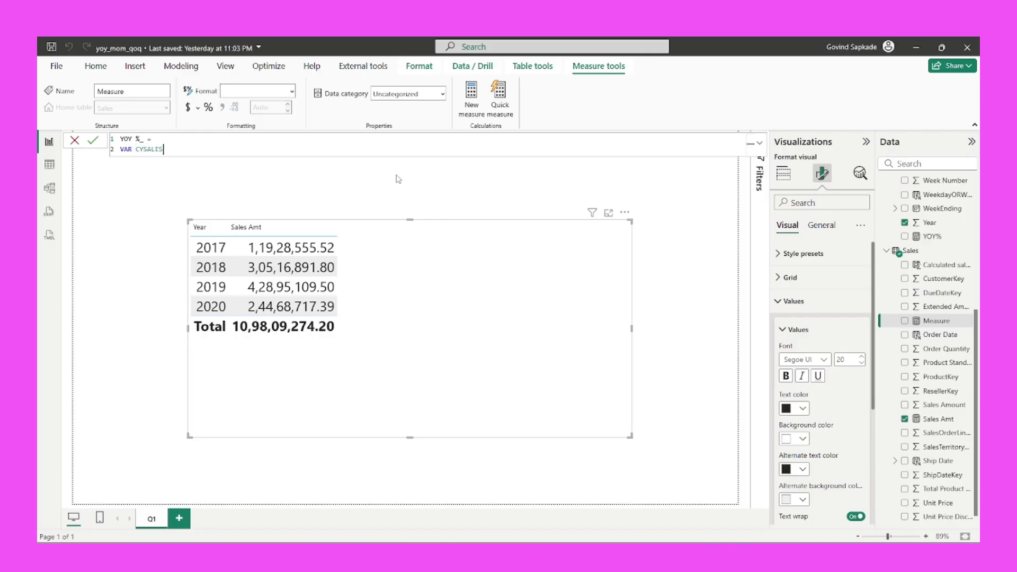
pyautogui.write('= sal')
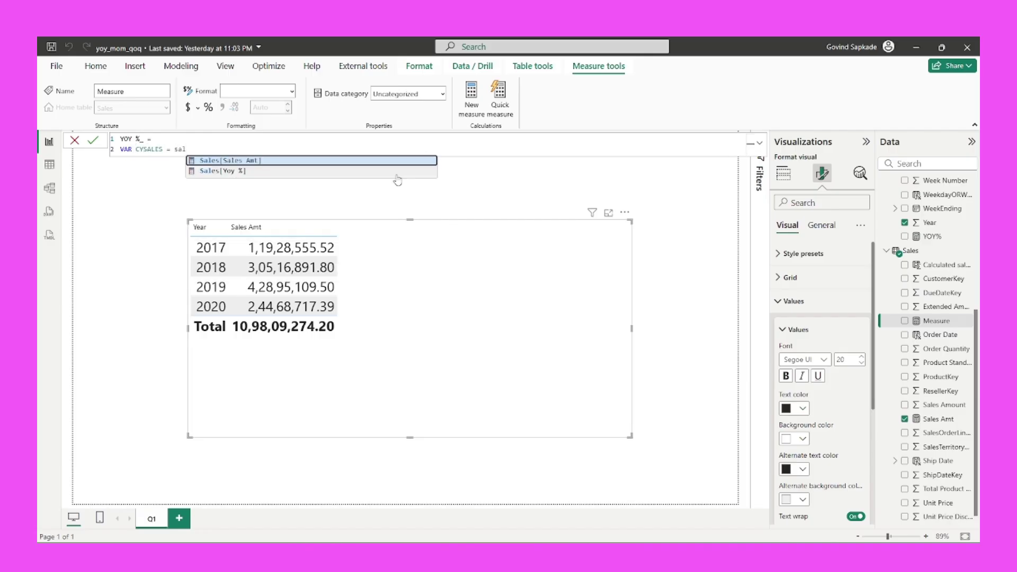
pyautogui.click(250, 161)
# Make the YOY %_ measure return CYSALES, commit it, and add the measure to the table visual.
pyautogui.hotkey('shift', 'Return')
pyautogui.write('RETURN ')
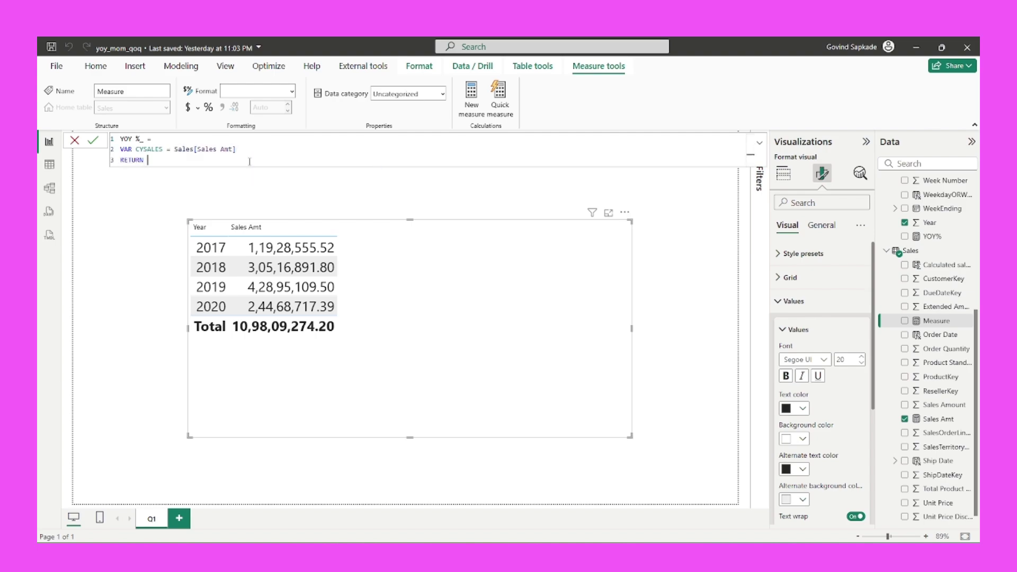
pyautogui.write('CY')
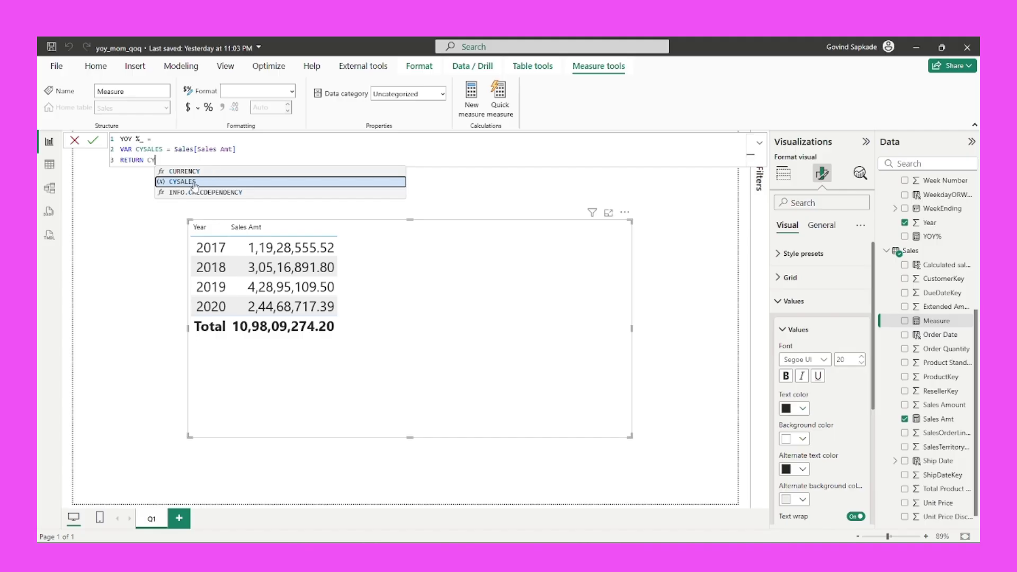
pyautogui.click(196, 185)
pyautogui.press('Return')
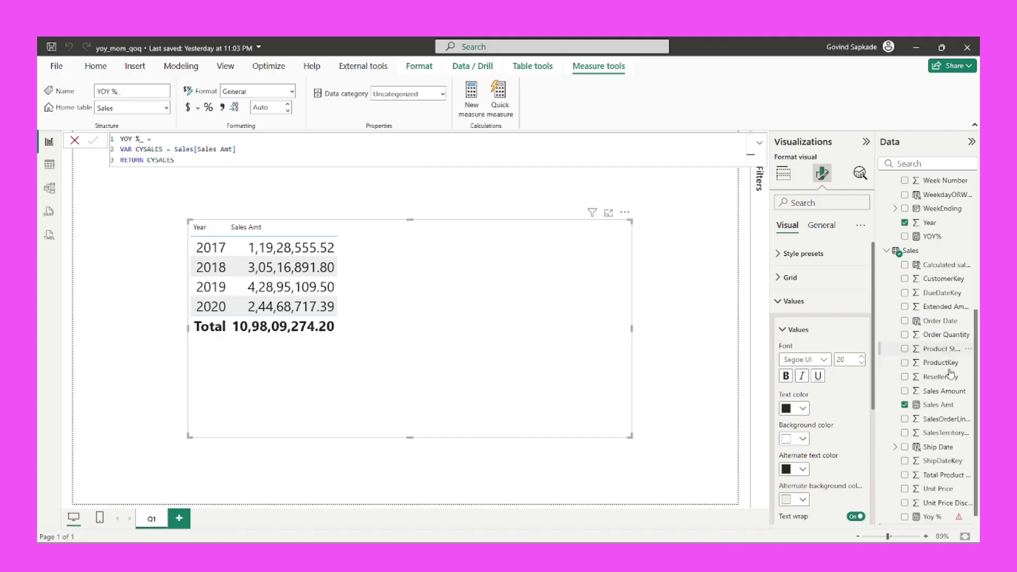
pyautogui.moveTo(932, 517); pyautogui.dragTo(461, 337)
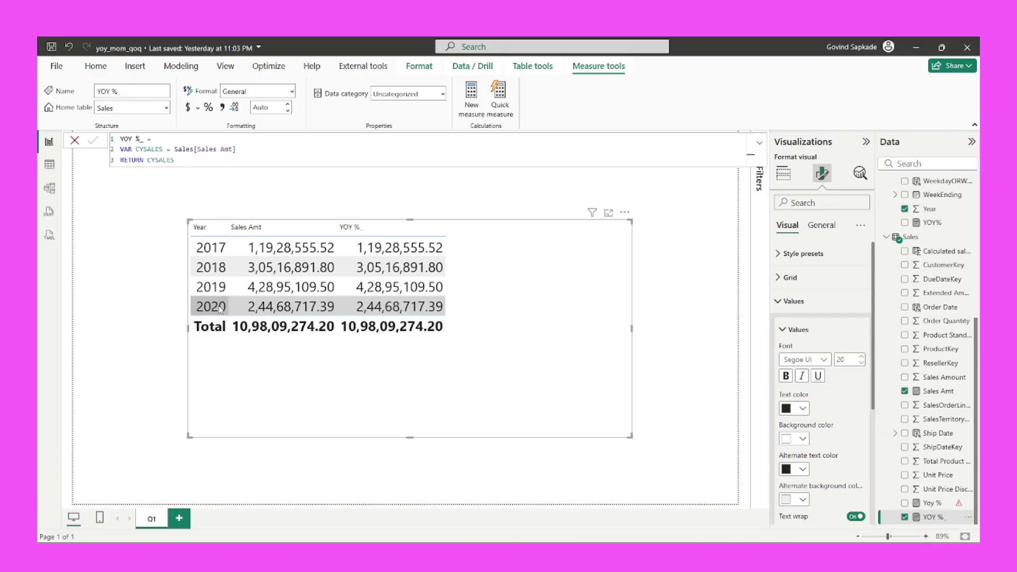
# Replace the RETURN line of YOY %_ with a variable PYSALES that starts a CALCULATE of Sales[Sales Amt].
pyautogui.moveTo(176, 167); pyautogui.dragTo(108, 170)
pyautogui.write('VAR')
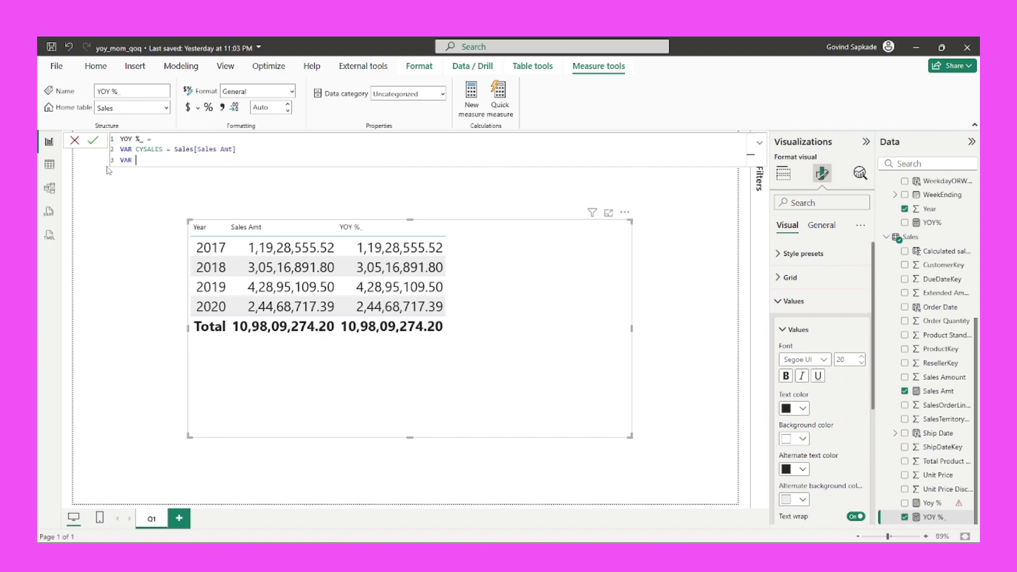
pyautogui.write(' PYSALES = ca')
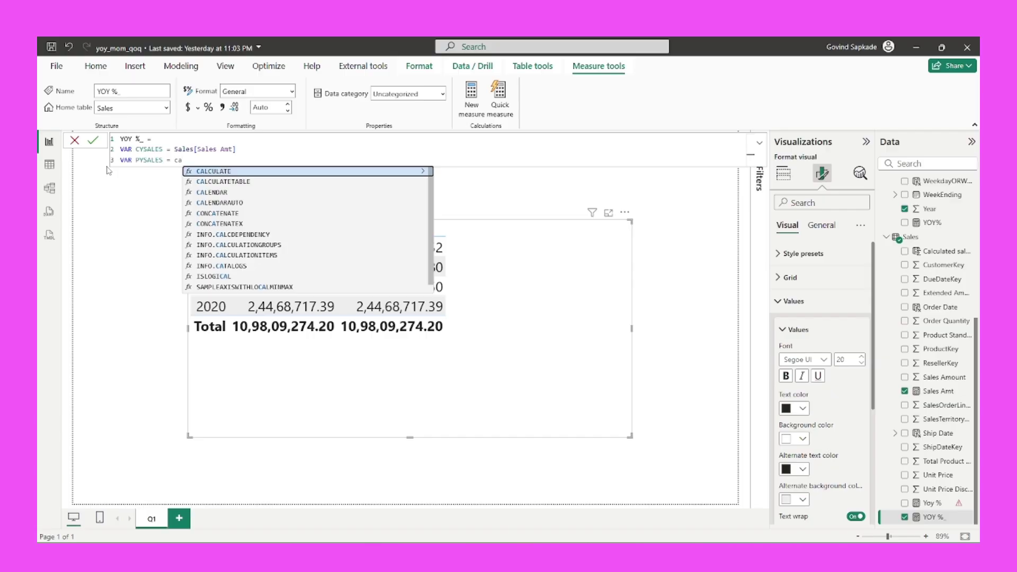
pyautogui.press('Tab')
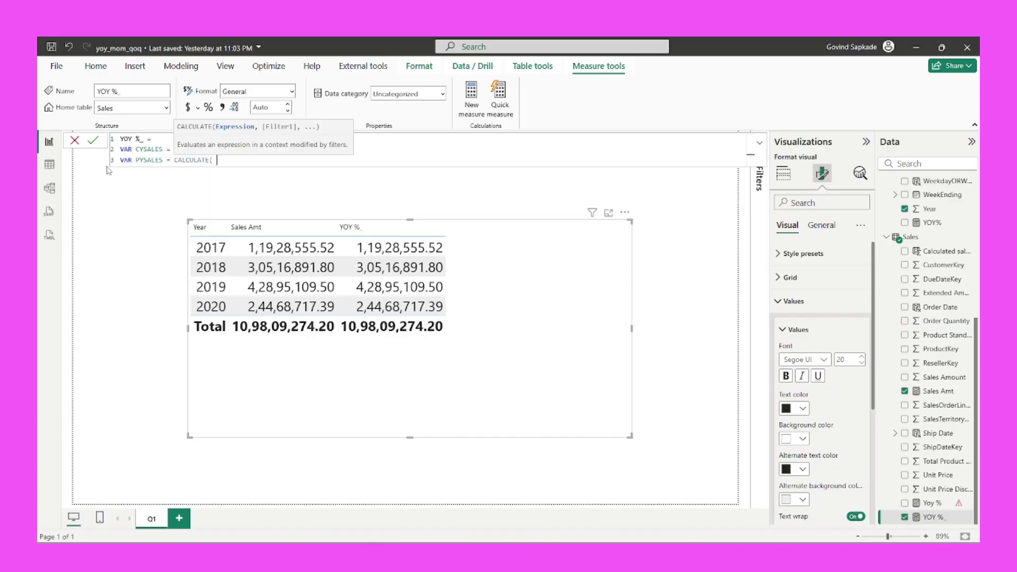
pyautogui.write('Sales[Sales Amt]')
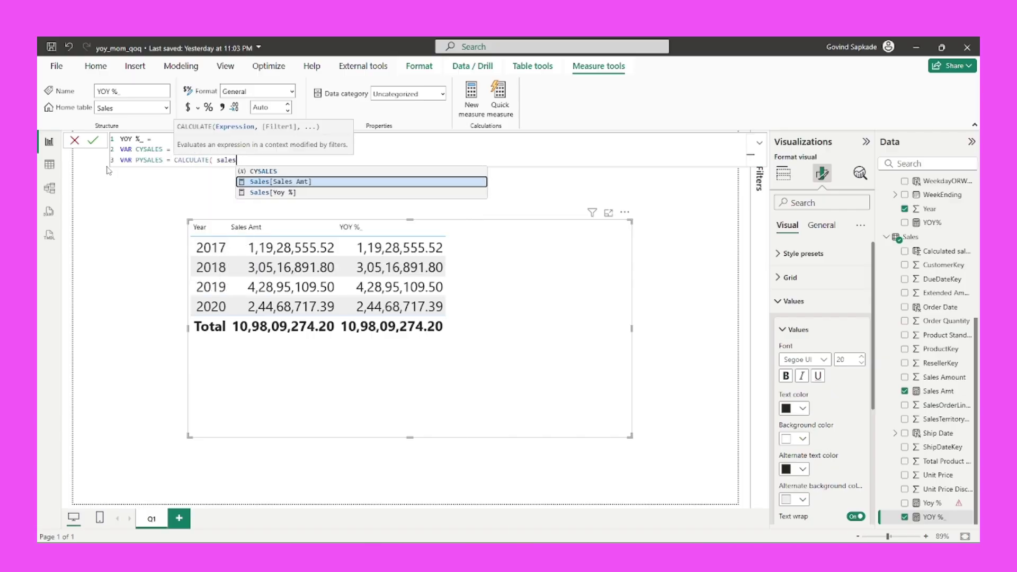
pyautogui.press('Tab')
pyautogui.write(', ')
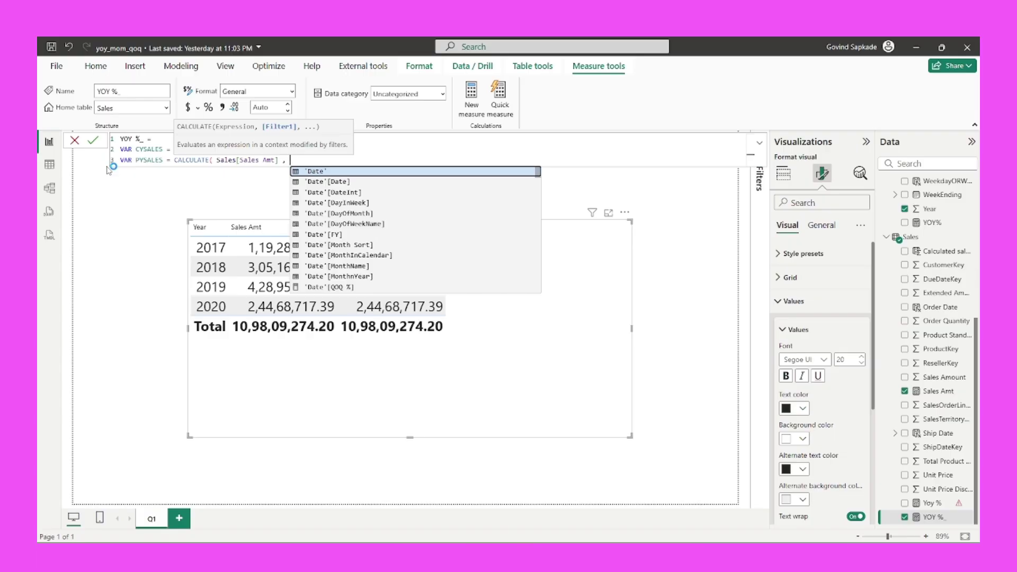
# Complete PYSALES with the filter DATEADD( 'Date'[Date] , -1 , YEAR ), and have the measure return PYSALES.
pyautogui.write('datea')
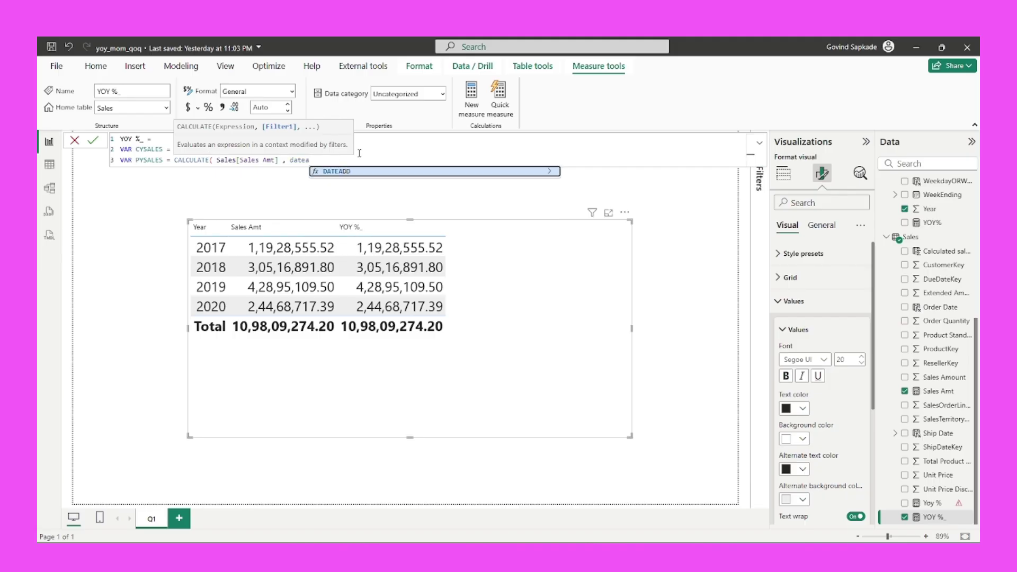
pyautogui.click(340, 173)
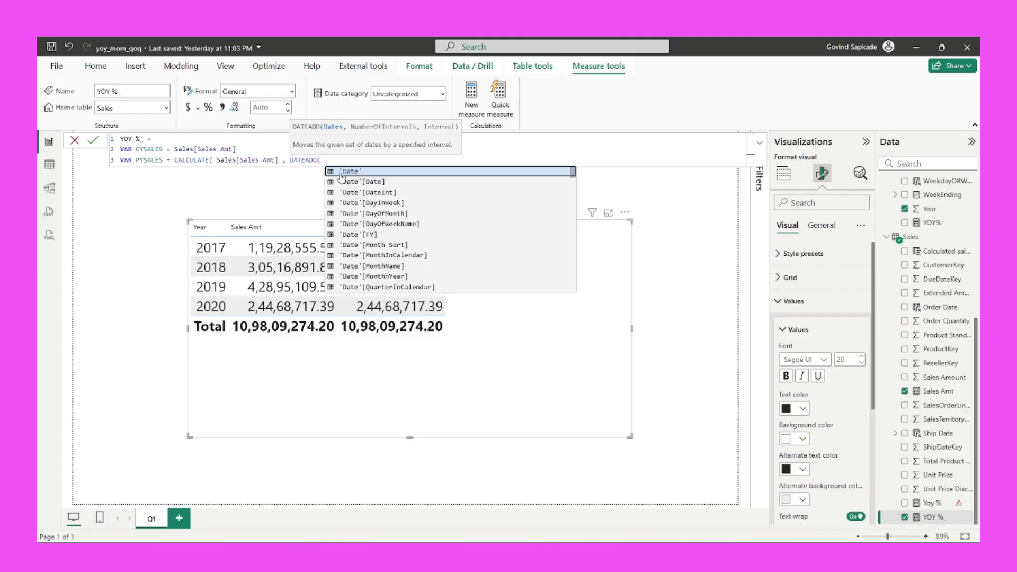
pyautogui.write('date')
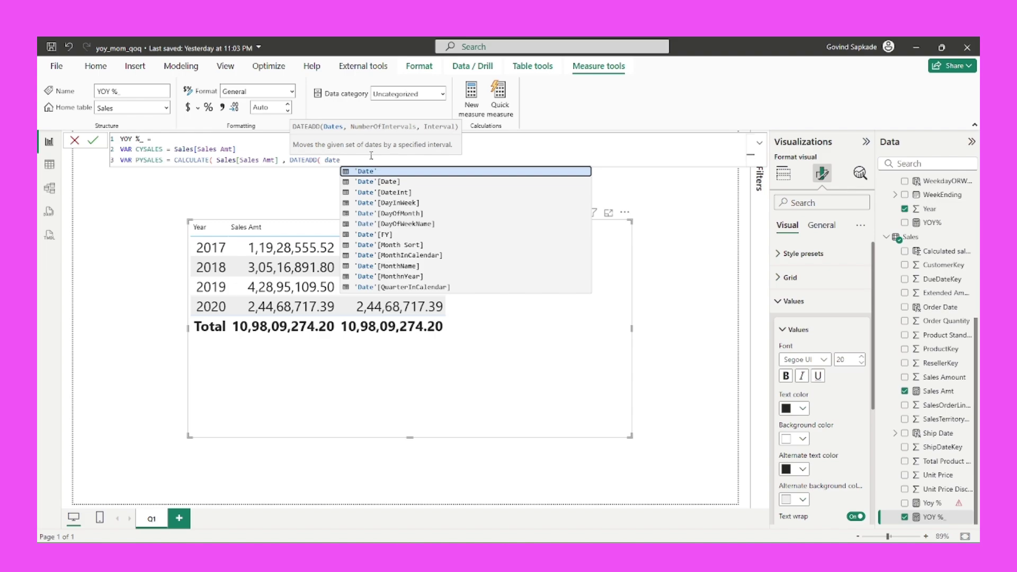
pyautogui.click(388, 182)
pyautogui.write(',')
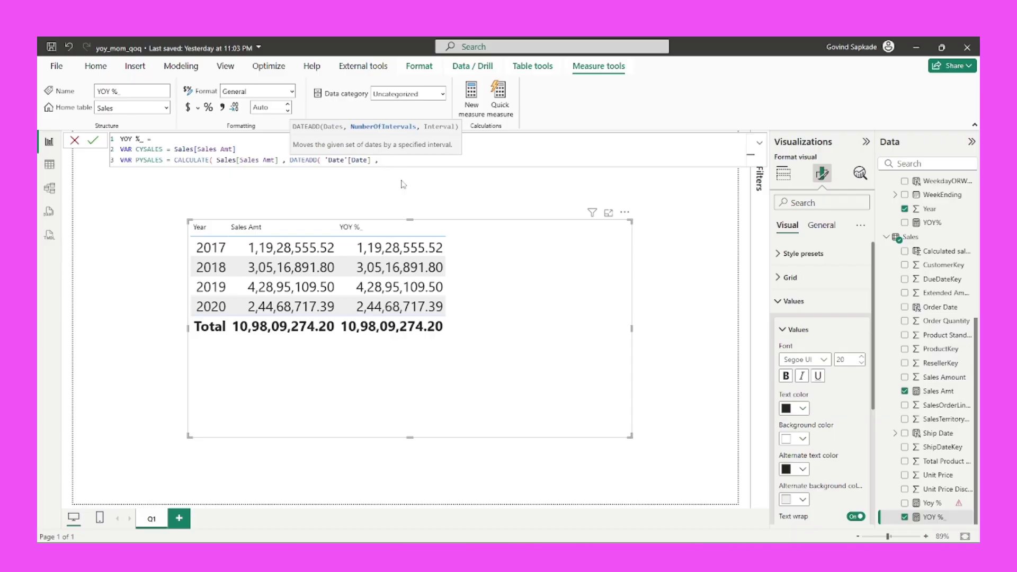
pyautogui.write('-1')
pyautogui.write(',')
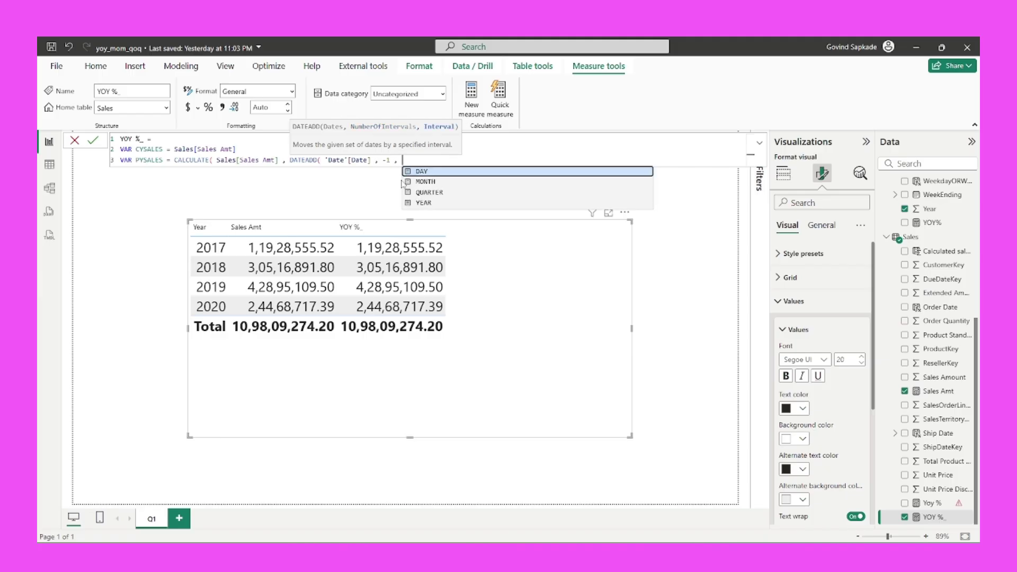
pyautogui.click(427, 204)
pyautogui.write(')')
pyautogui.hotkey('shift', 'Return')
pyautogui.write('re')
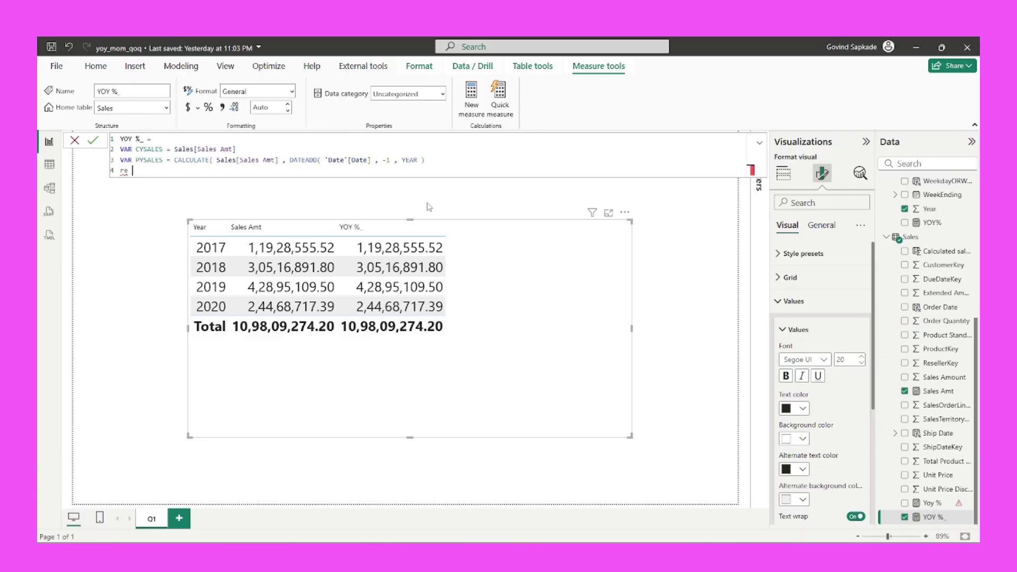
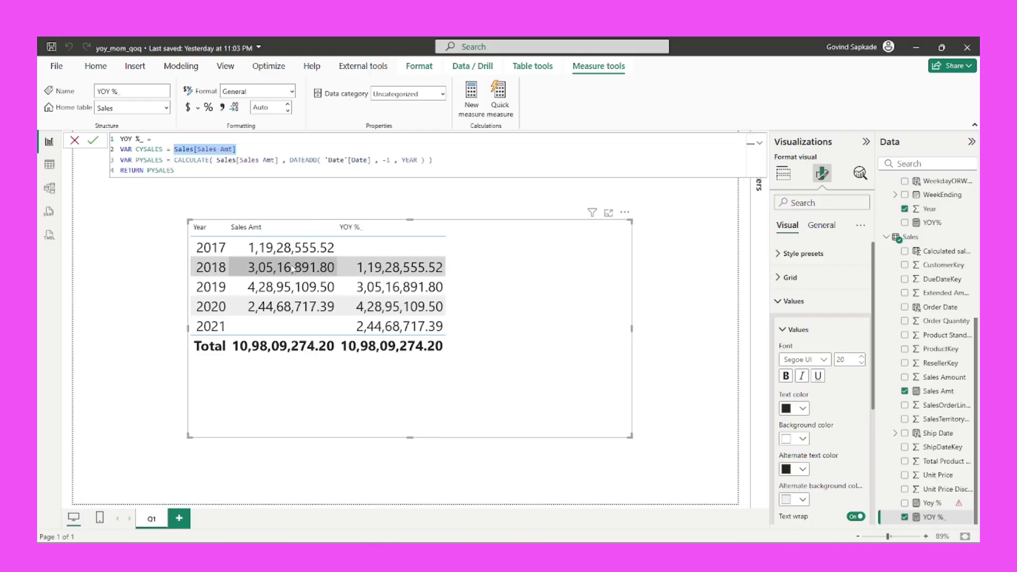
# Examine the PYSALES expression and its Sales[Sales Amt] argument against the 2018 values in the table.
pyautogui.click(400, 273)
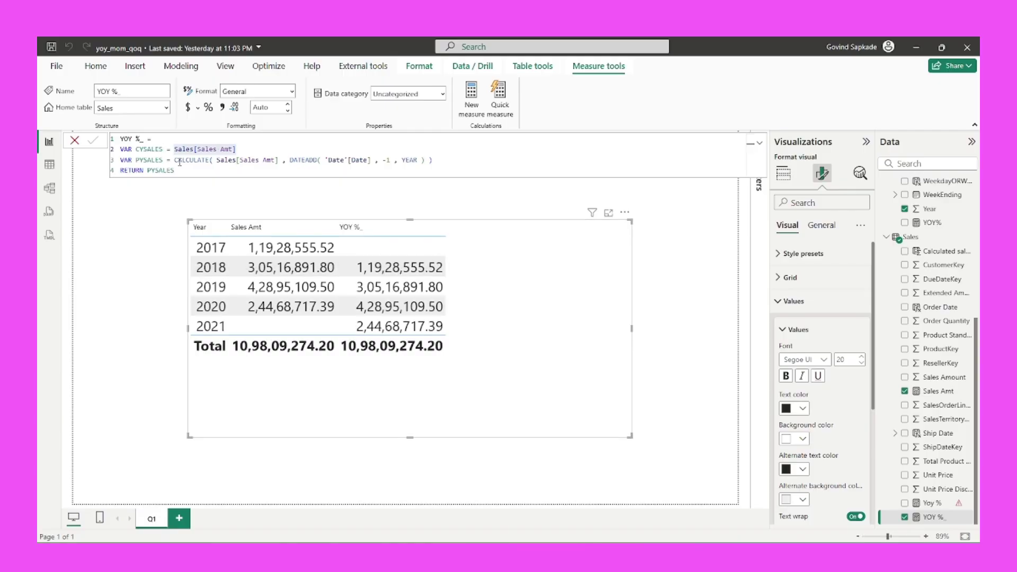
pyautogui.moveTo(175, 159); pyautogui.dragTo(433, 160)
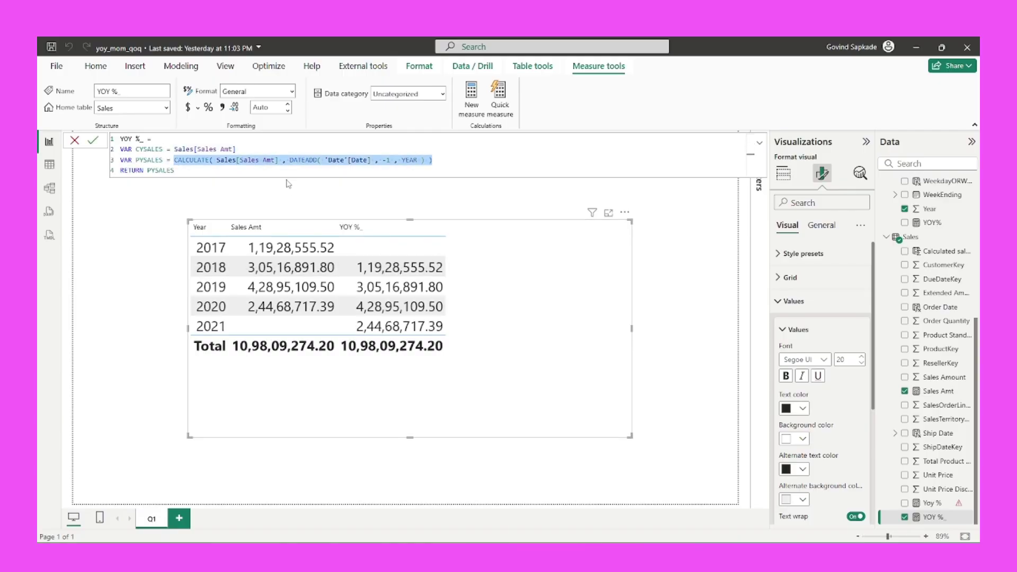
pyautogui.click(280, 165)
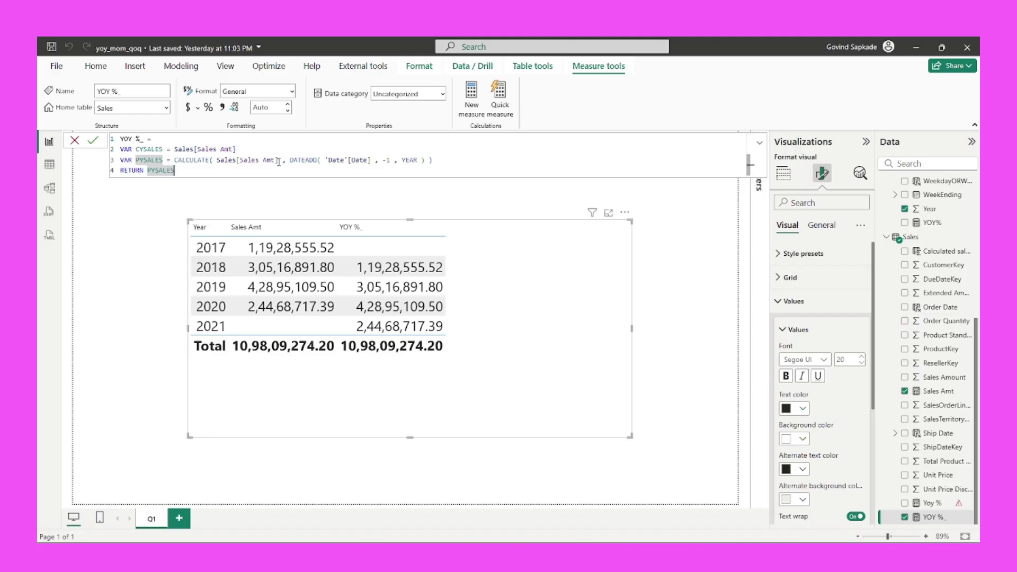
pyautogui.moveTo(278, 160); pyautogui.dragTo(217, 160)
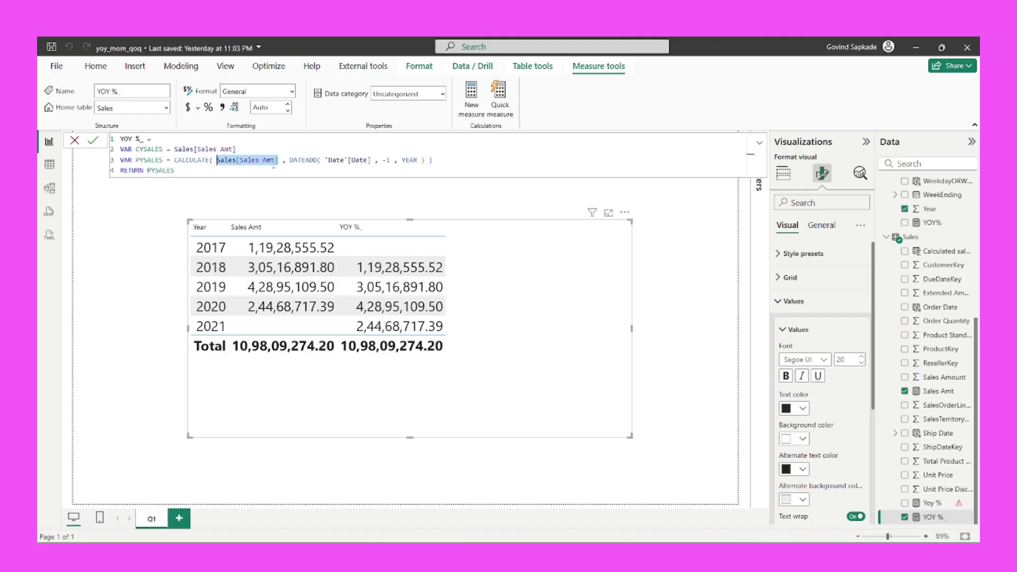
pyautogui.moveTo(279, 160); pyautogui.dragTo(217, 160)
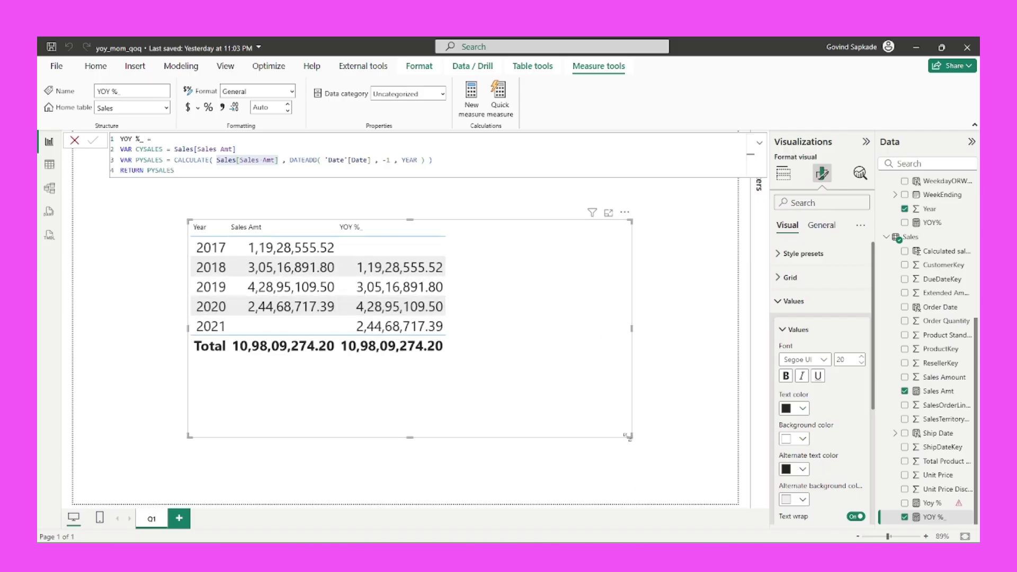
# Enlarge the table visual and make YOY %_ return a DIVIDE function with the numerator CYSALES - PYSALES.
pyautogui.moveTo(631, 437); pyautogui.dragTo(676, 457)
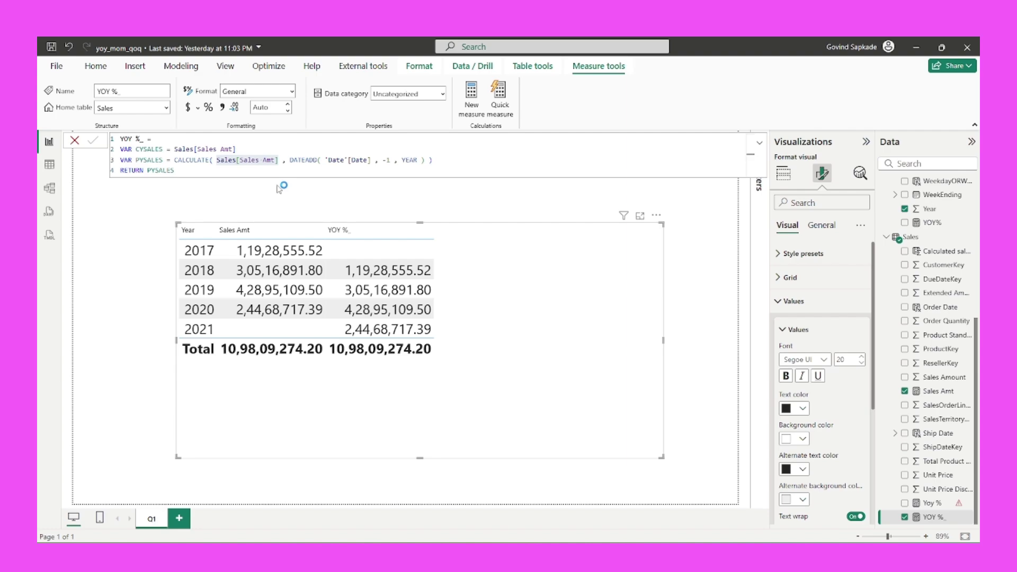
pyautogui.moveTo(220, 173); pyautogui.dragTo(138, 180)
pyautogui.doubleClick(149, 173)
pyautogui.hotkey('shift', 'Return')
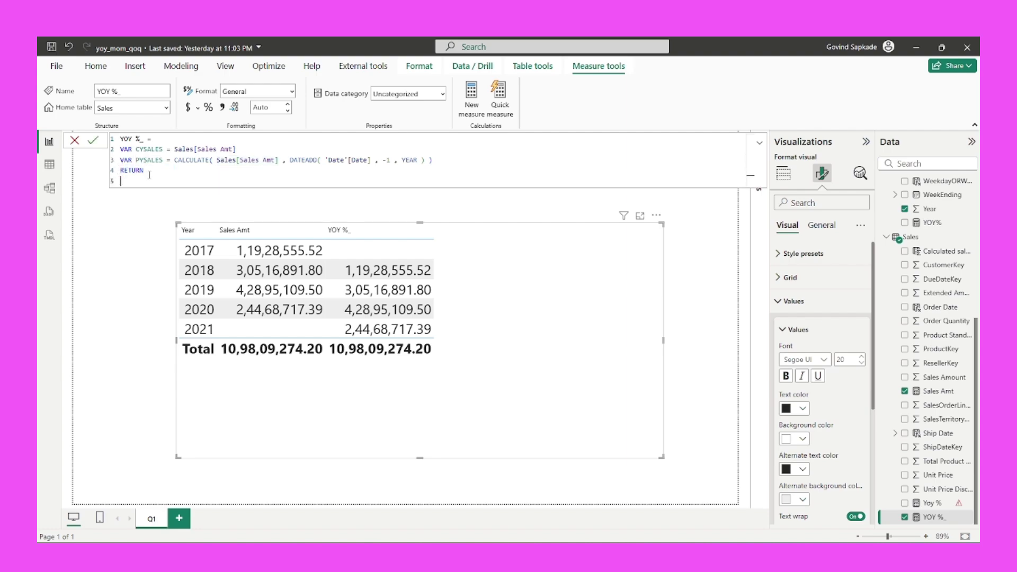
pyautogui.write('DI')
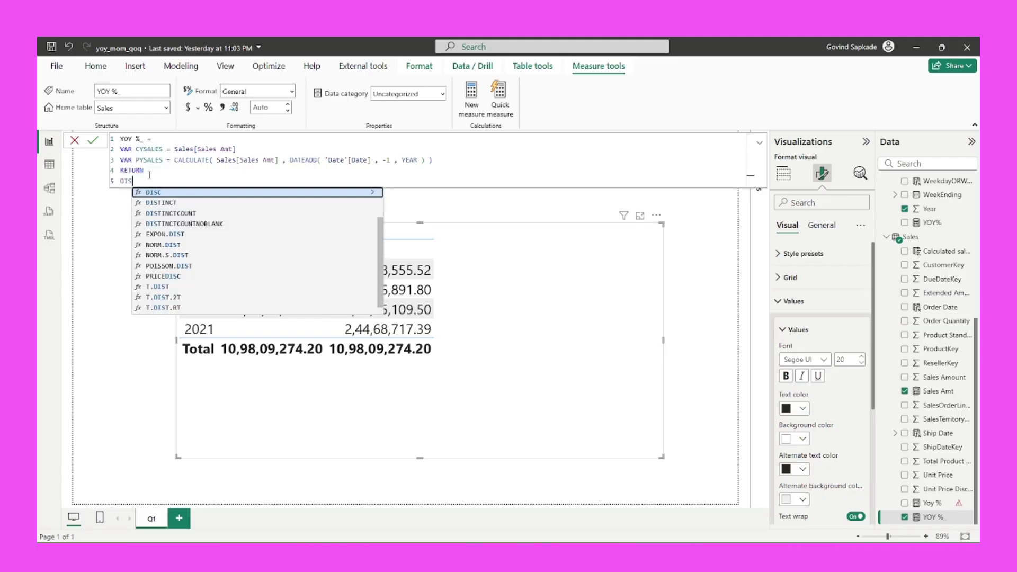
pyautogui.write('VI')
pyautogui.press('Tab')
pyautogui.hotkey('shift', 'Return')
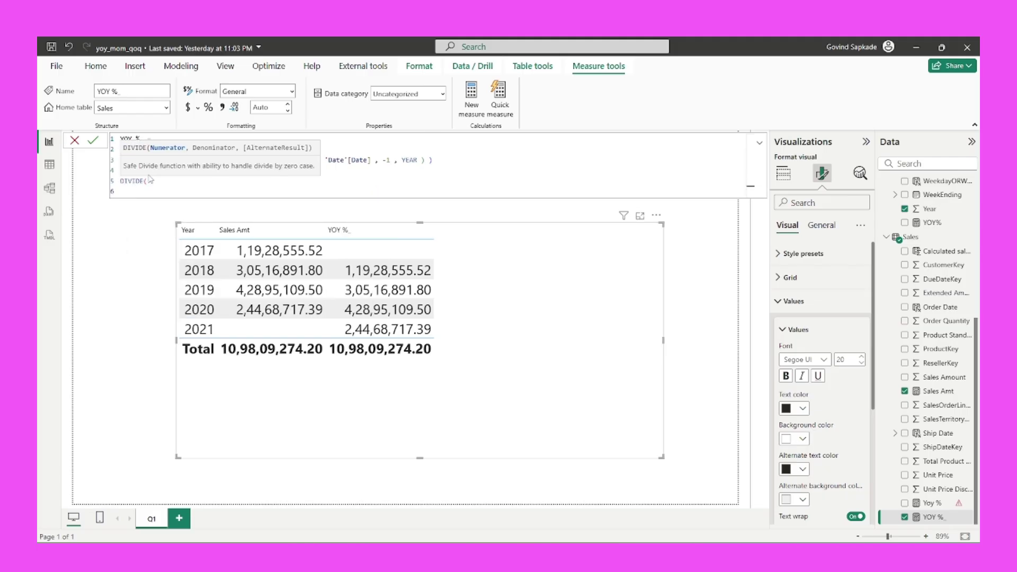
pyautogui.write('CYSALES')
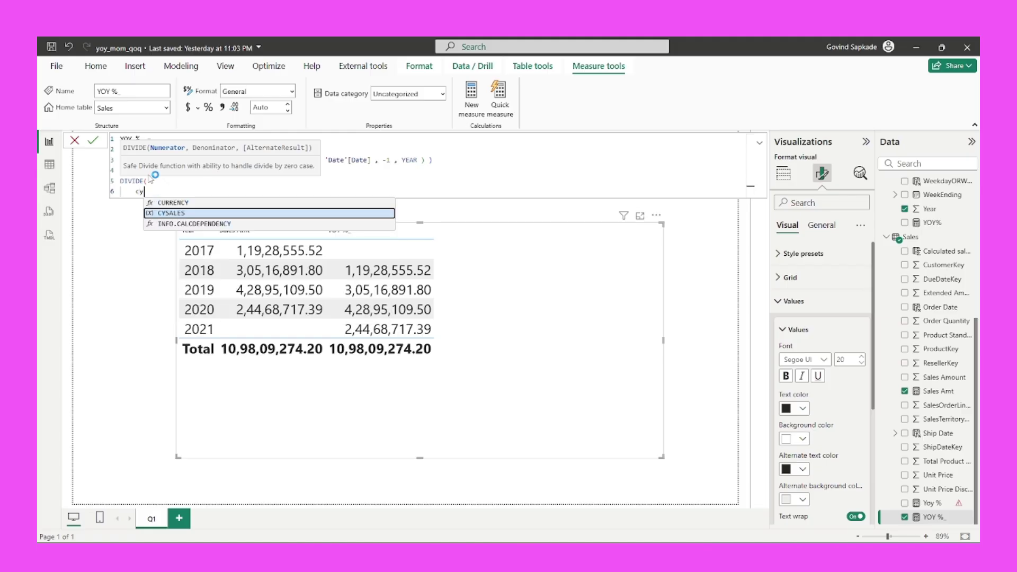
pyautogui.write(' - PYSALES')
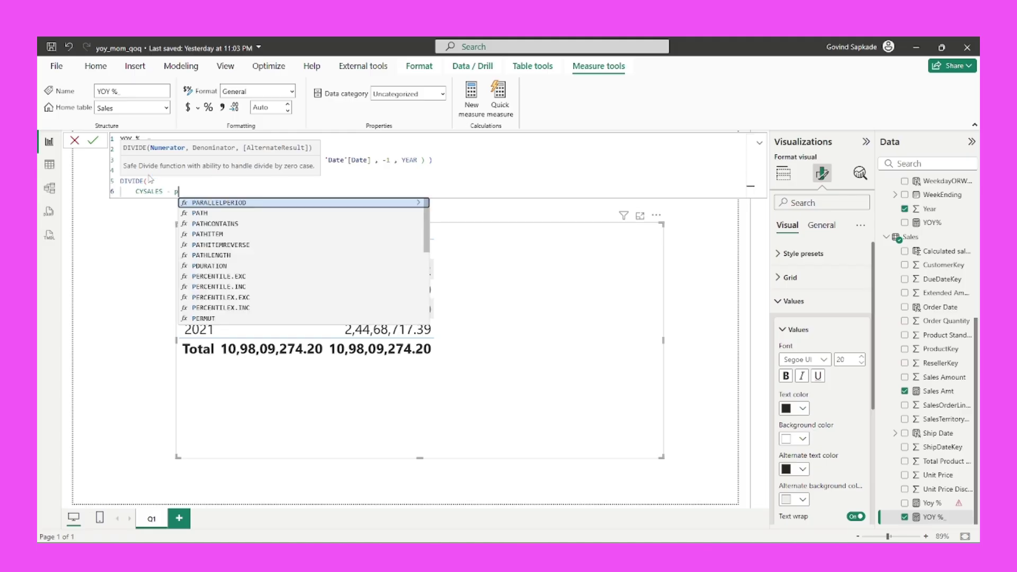
pyautogui.write(',')
pyautogui.hotkey('shift', 'Return')
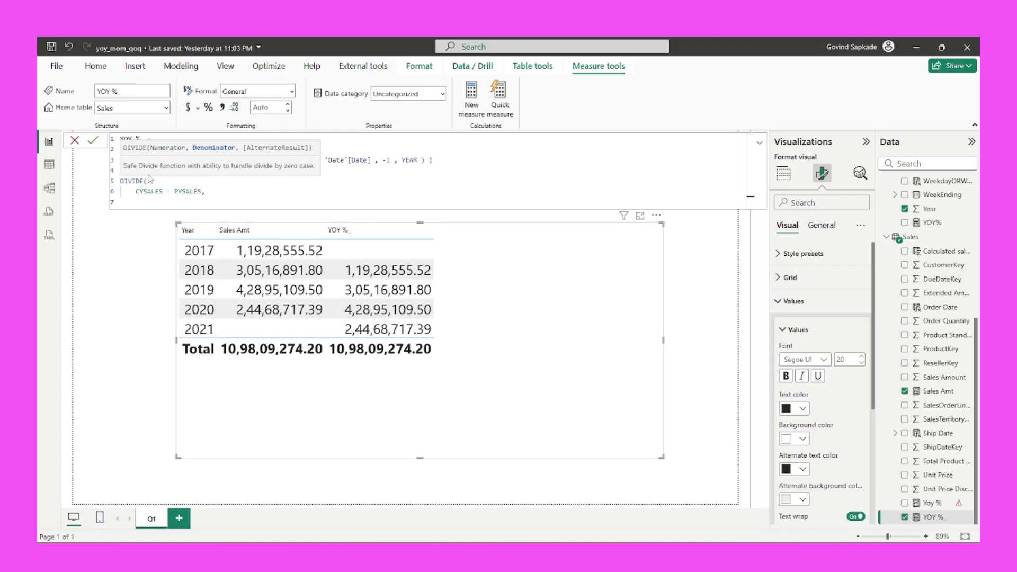
# Complete DIVIDE with the denominator PYSALES and alternate result 0, and format the committed measure as a percentage.
pyautogui.write('PYSALES,')
pyautogui.hotkey('shift', 'Return')
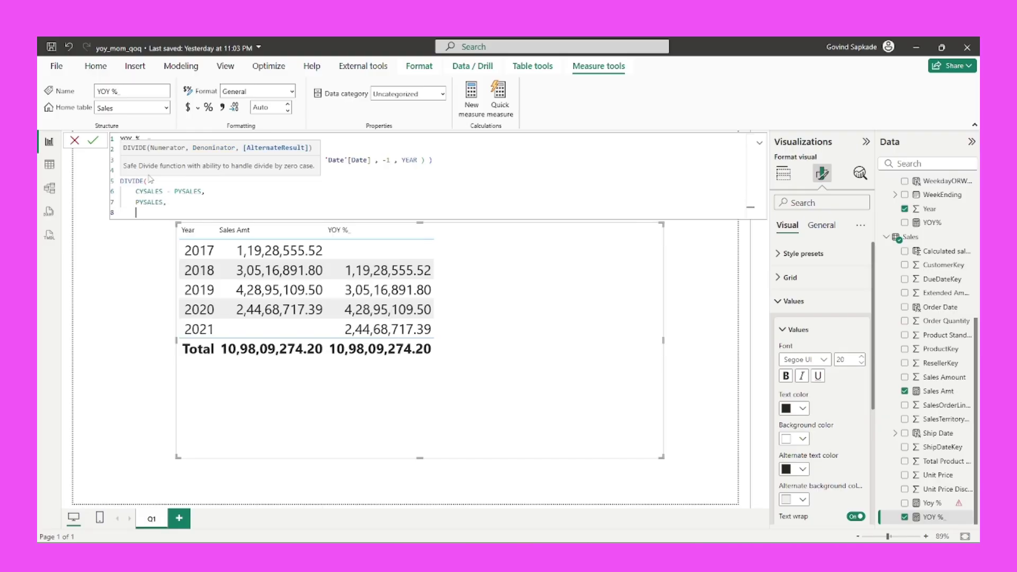
pyautogui.write('0')
pyautogui.hotkey('shift', 'Return')
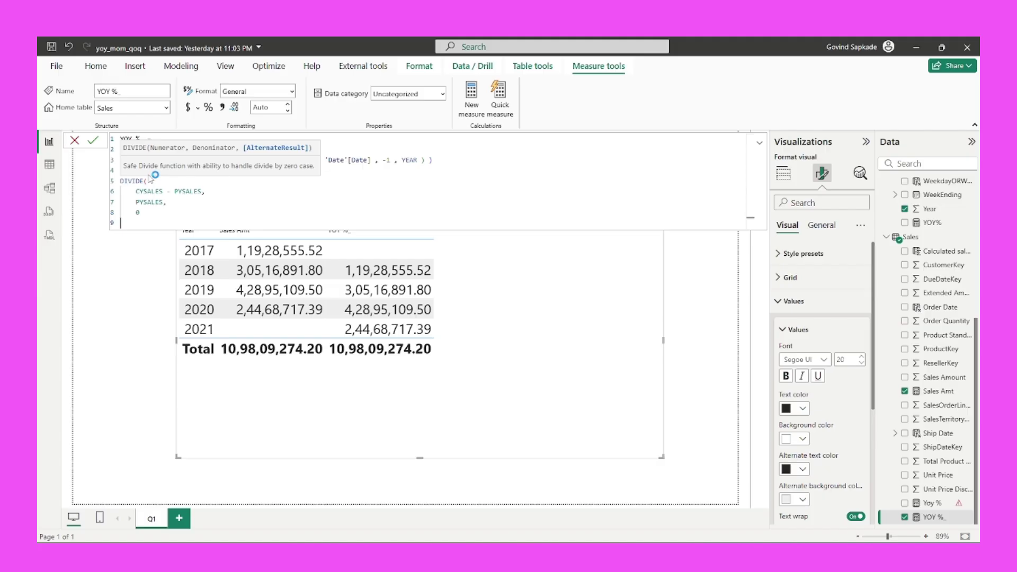
pyautogui.write(')')
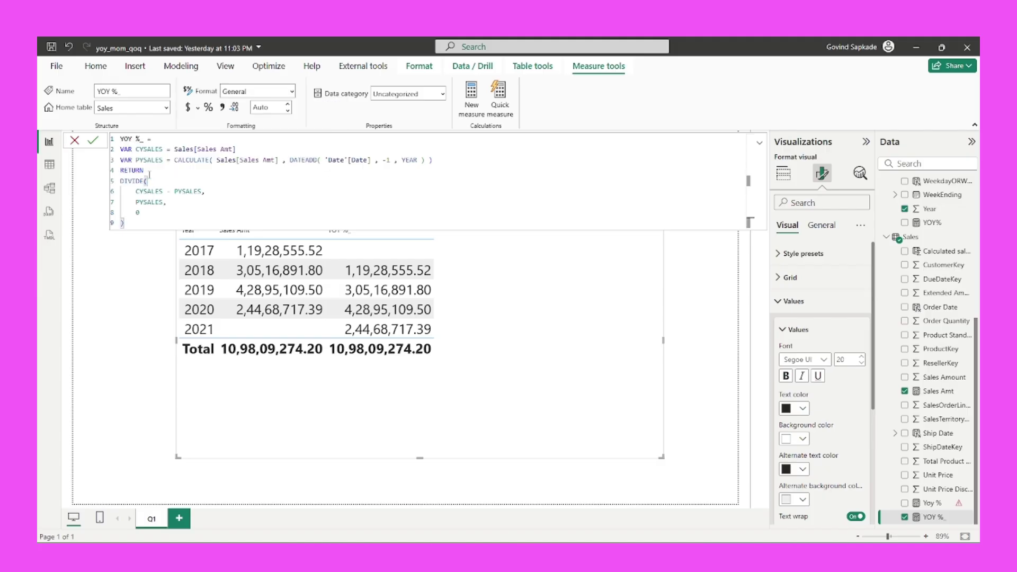
pyautogui.press('Return')
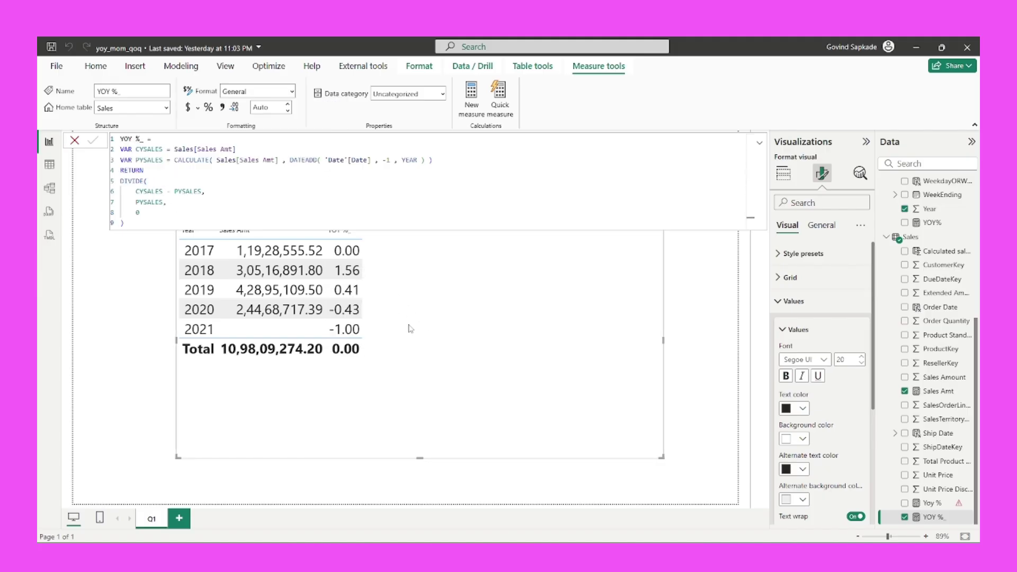
pyautogui.click(209, 108)
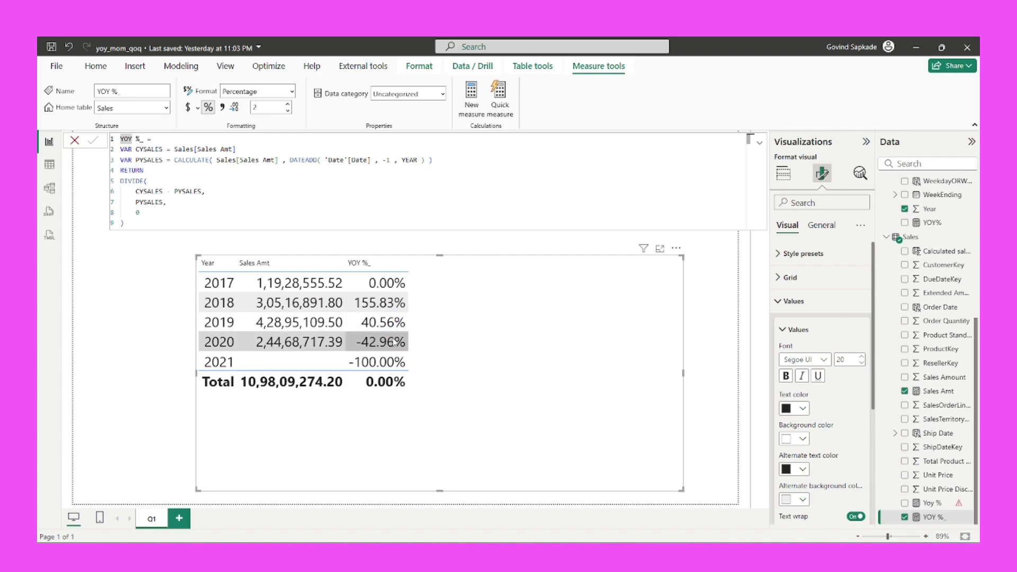
pyautogui.click(444, 348)
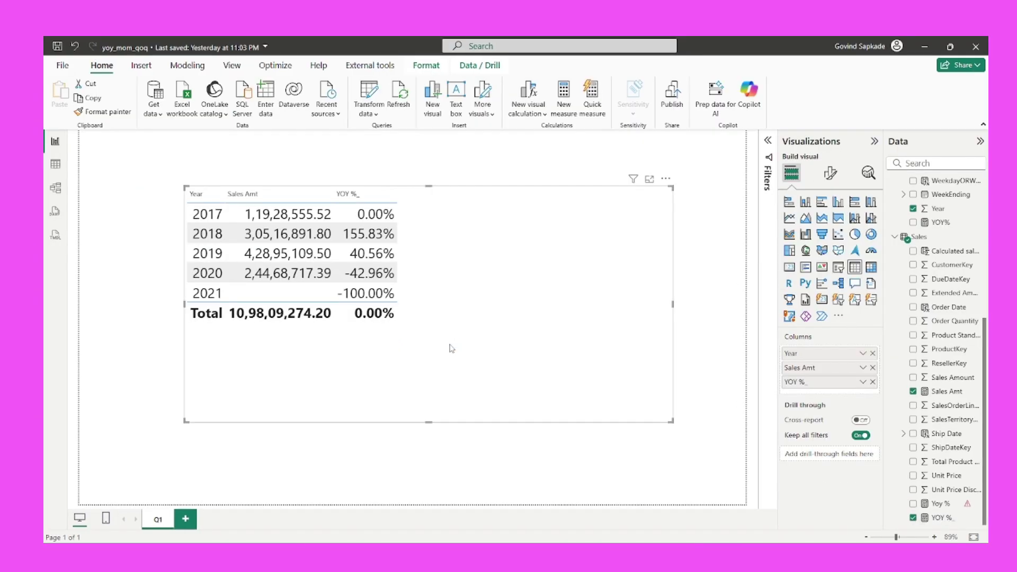
# Remove YOY %_ from the table and add MonthName from the Date table between Year and Sales Amt.
pyautogui.click(872, 382)
pyautogui.scroll(5, 953, 265)
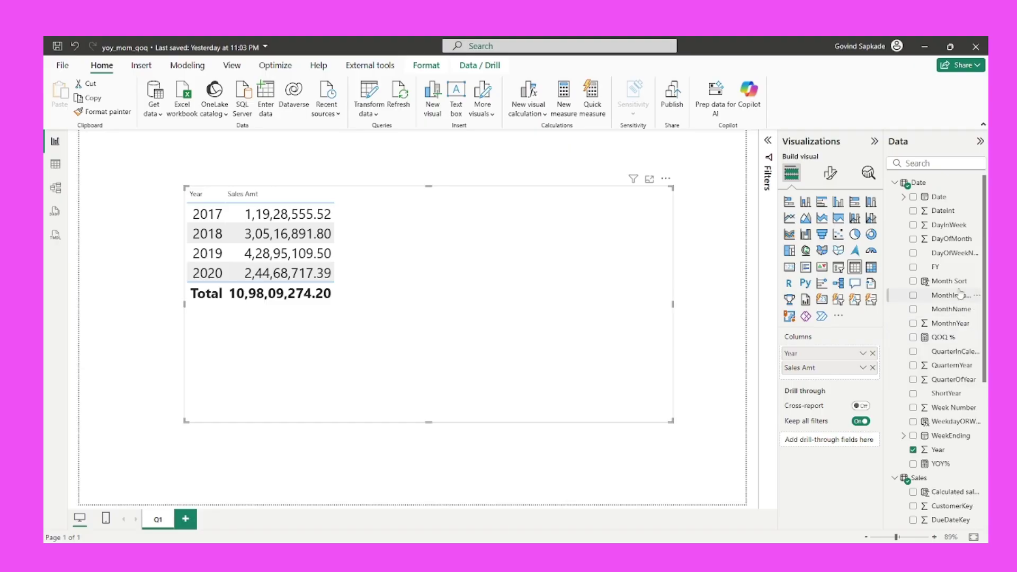
pyautogui.moveTo(951, 309); pyautogui.dragTo(826, 361)
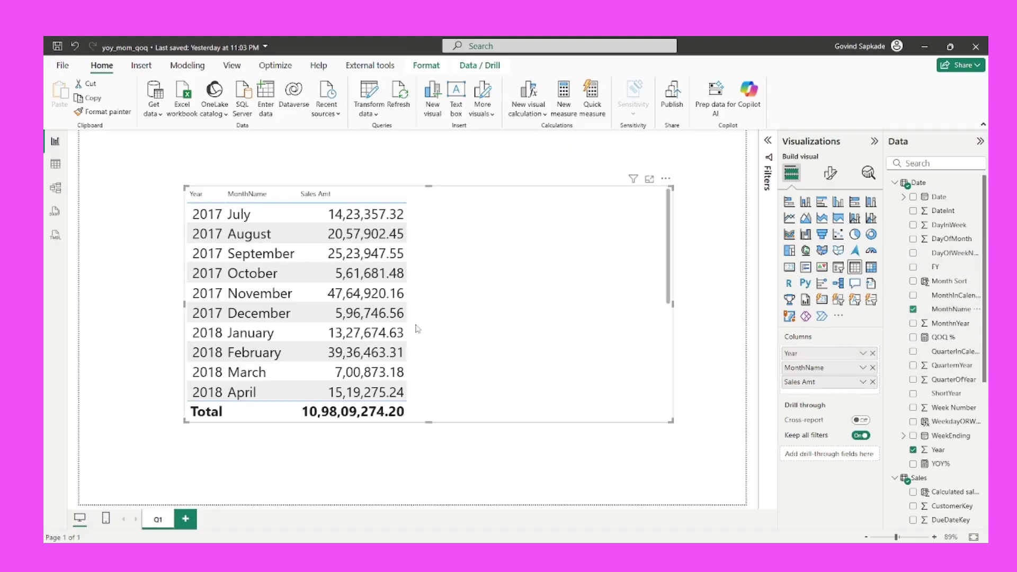
pyautogui.scroll(-5, 365, 340)
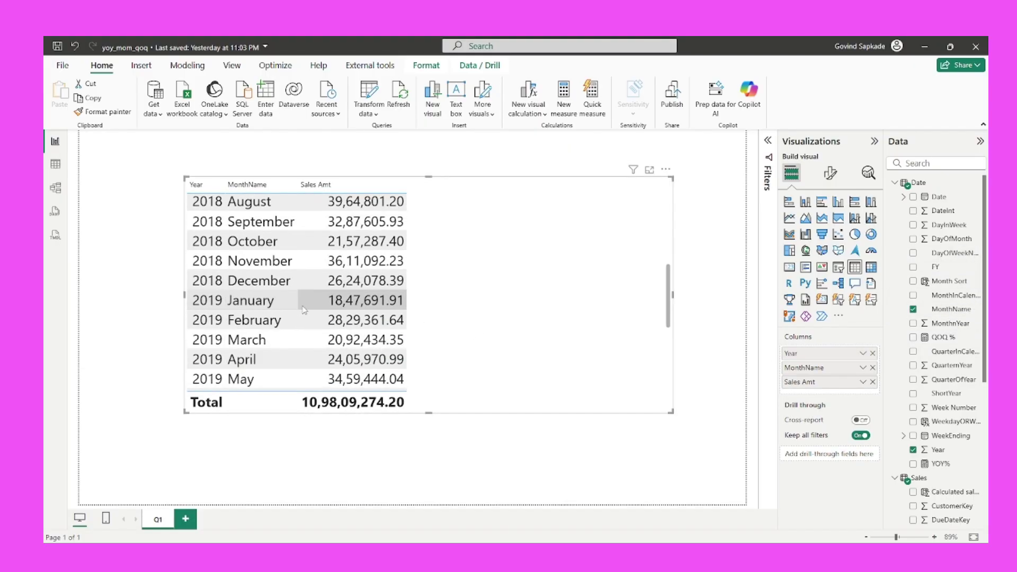
pyautogui.scroll(5, 340, 302)
pyautogui.scroll(-4, 273, 264)
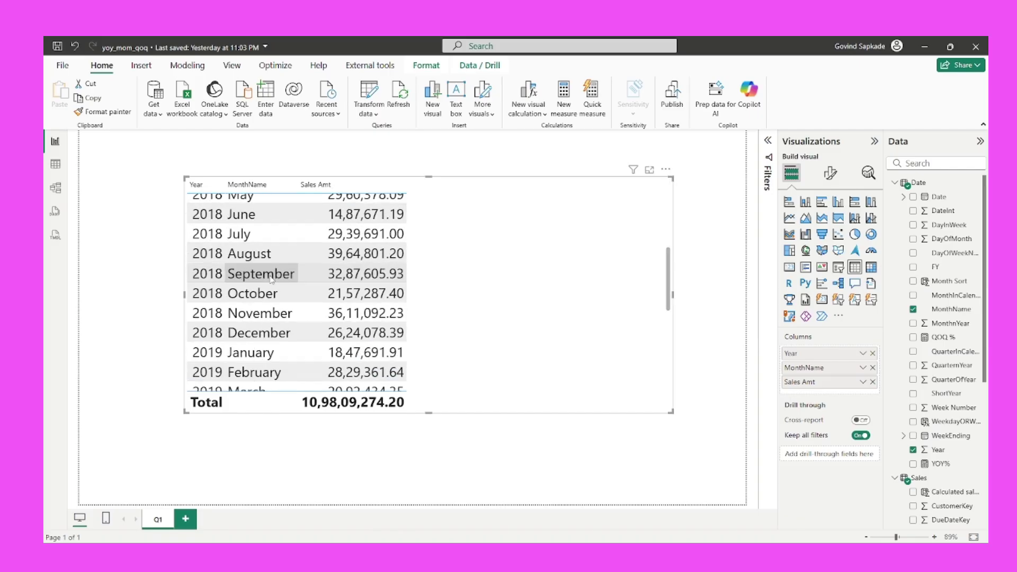
pyautogui.scroll(4, 272, 280)
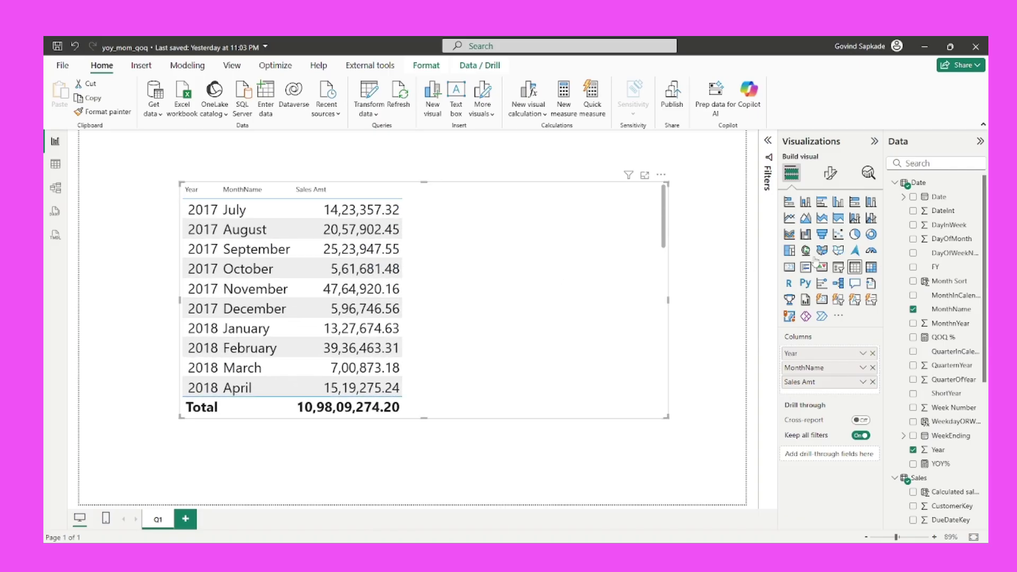
# Convert the table to a matrix with MonthName below Year in the rows, using the Tabular layout.
pyautogui.click(871, 267)
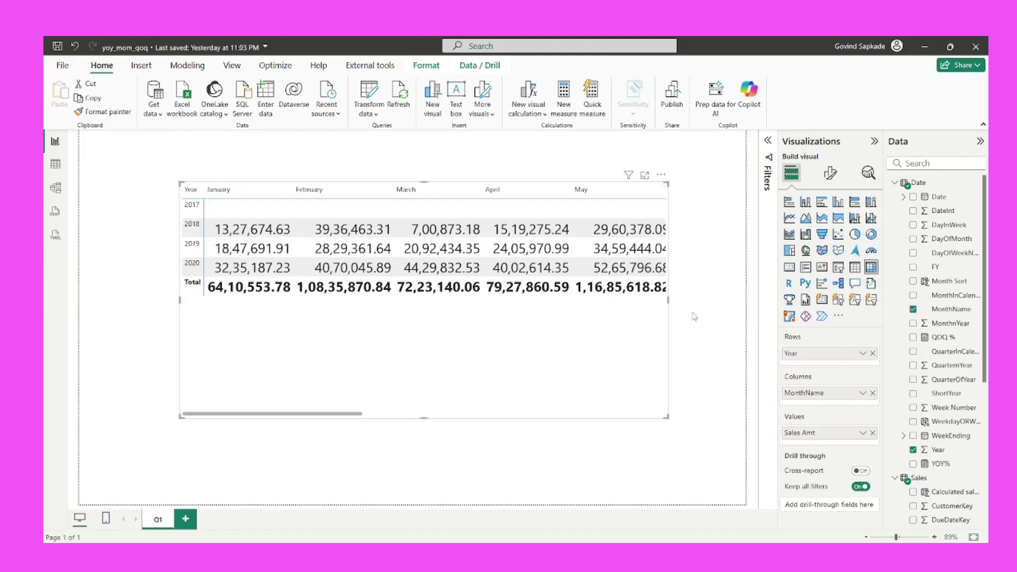
pyautogui.moveTo(819, 393); pyautogui.dragTo(825, 365)
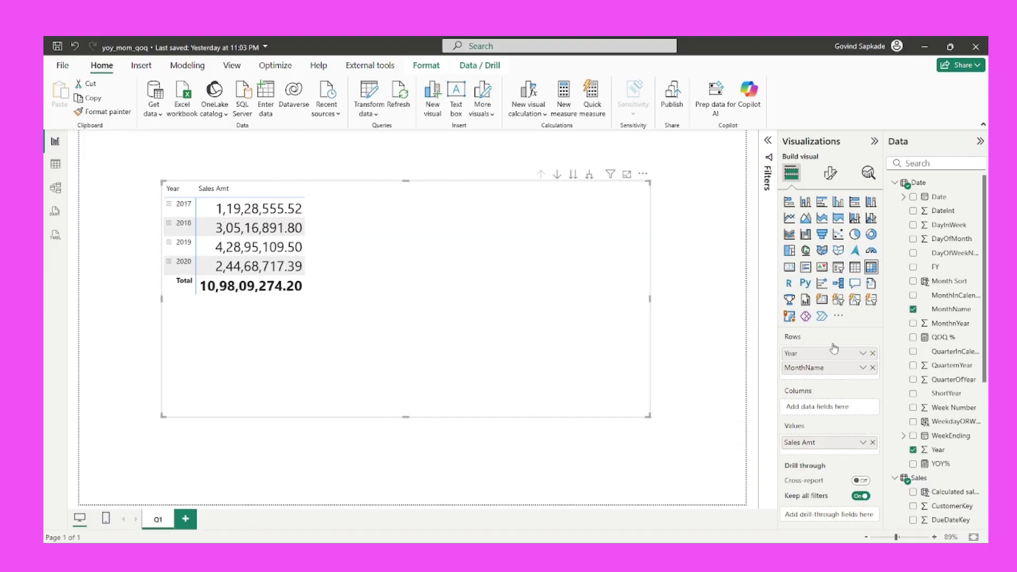
pyautogui.click(831, 173)
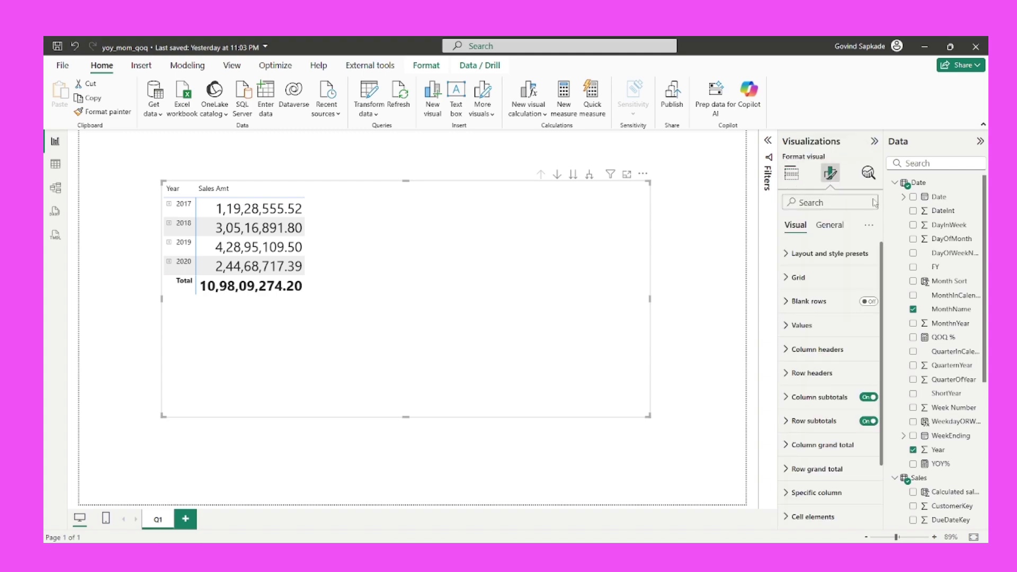
pyautogui.click(828, 254)
pyautogui.click(840, 324)
pyautogui.click(834, 370)
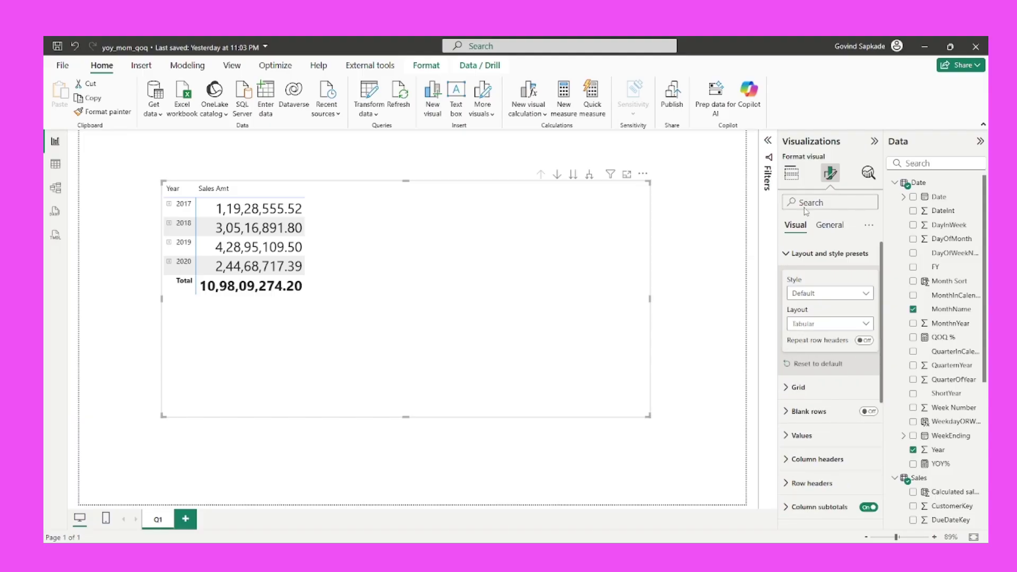
# Expand the 2017 and 2018 rows of the matrix and review their monthly sales amounts.
pyautogui.click(791, 173)
pyautogui.click(169, 207)
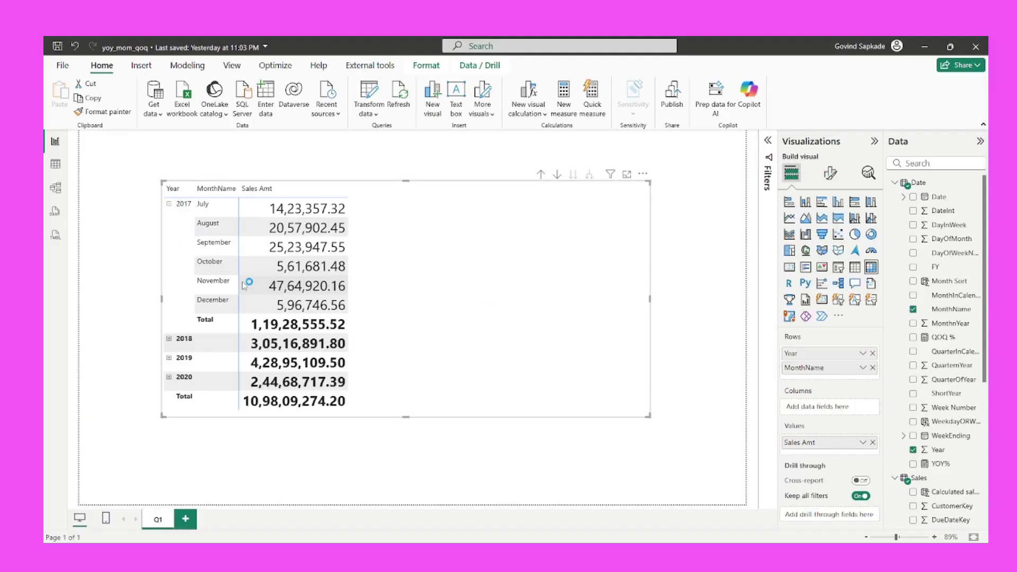
pyautogui.click(168, 340)
pyautogui.scroll(-3, 252, 315)
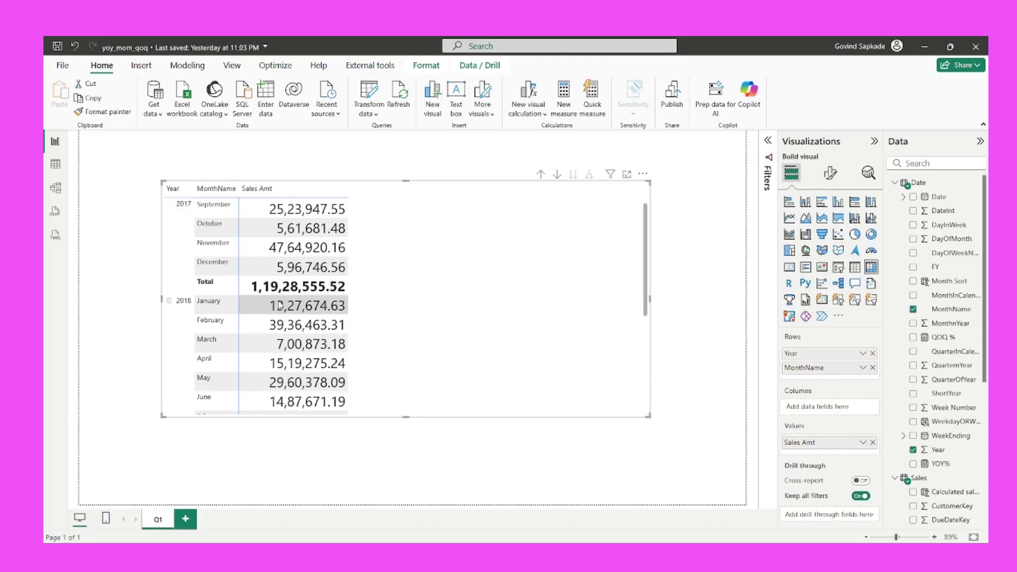
pyautogui.scroll(3, 282, 305)
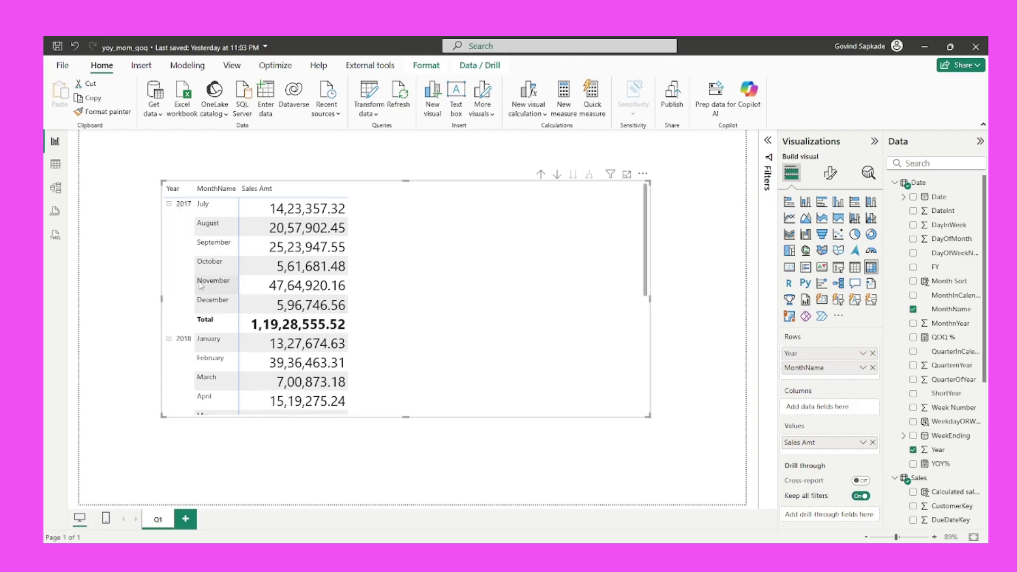
pyautogui.scroll(-5, 218, 264)
pyautogui.scroll(5, 228, 291)
pyautogui.scroll(-5, 228, 295)
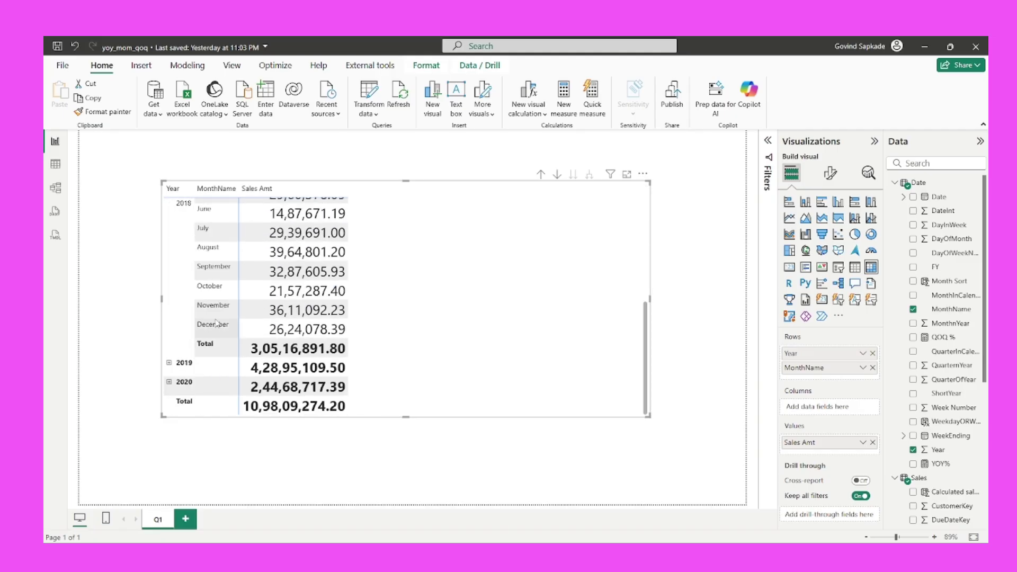
pyautogui.scroll(5, 228, 295)
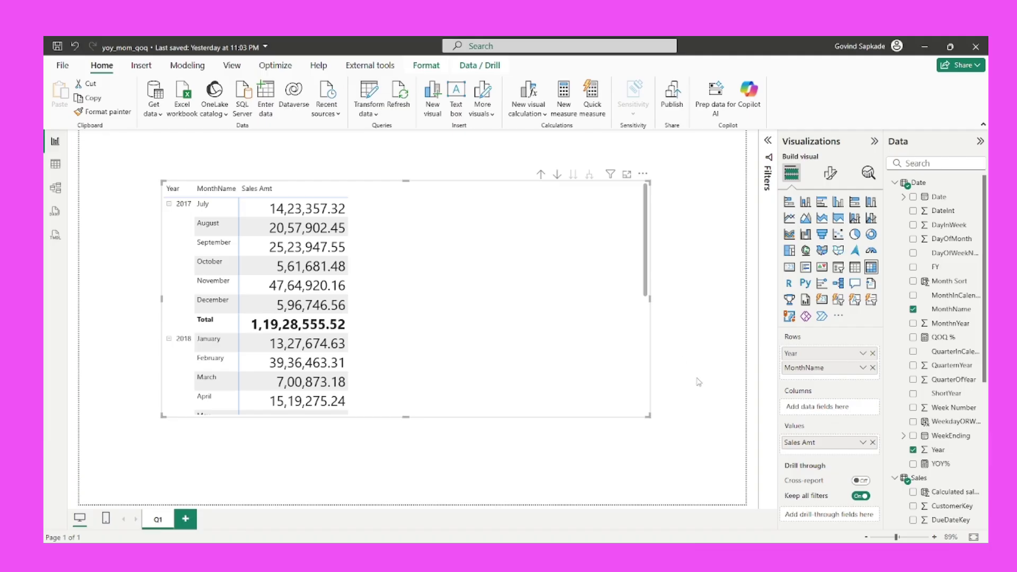
# Copy the full formula of the YOY %_ measure into a new measure in the Sales table.
pyautogui.click(941, 466)
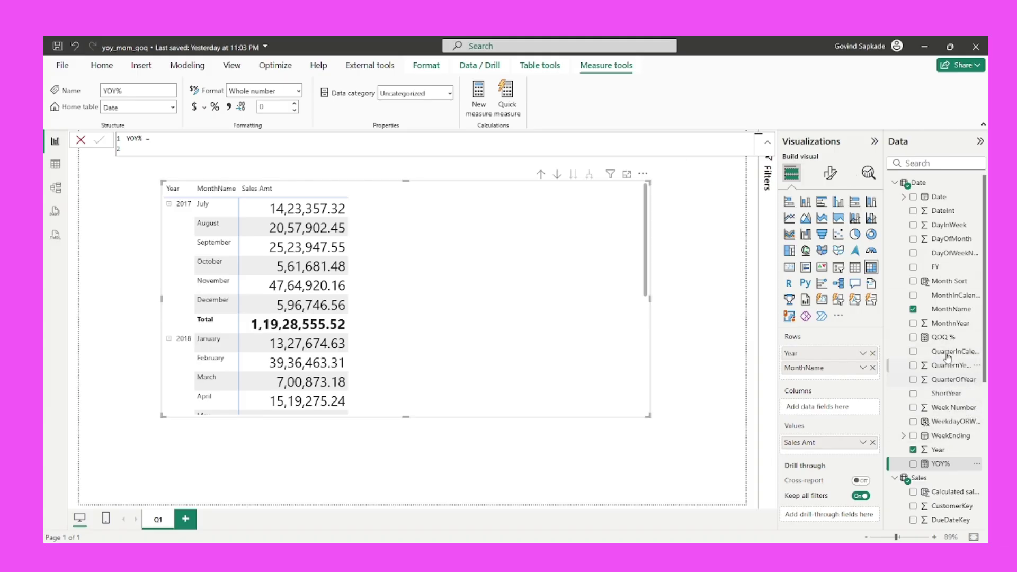
pyautogui.scroll(-5, 949, 339)
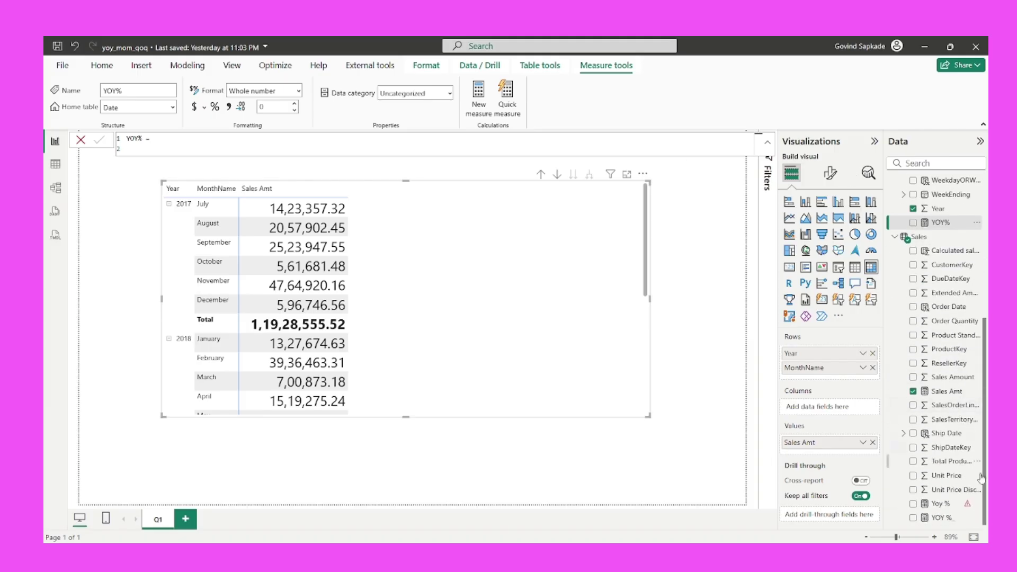
pyautogui.click(942, 518)
pyautogui.moveTo(153, 225); pyautogui.dragTo(126, 139)
pyautogui.hotkey('ctrl', 'c')
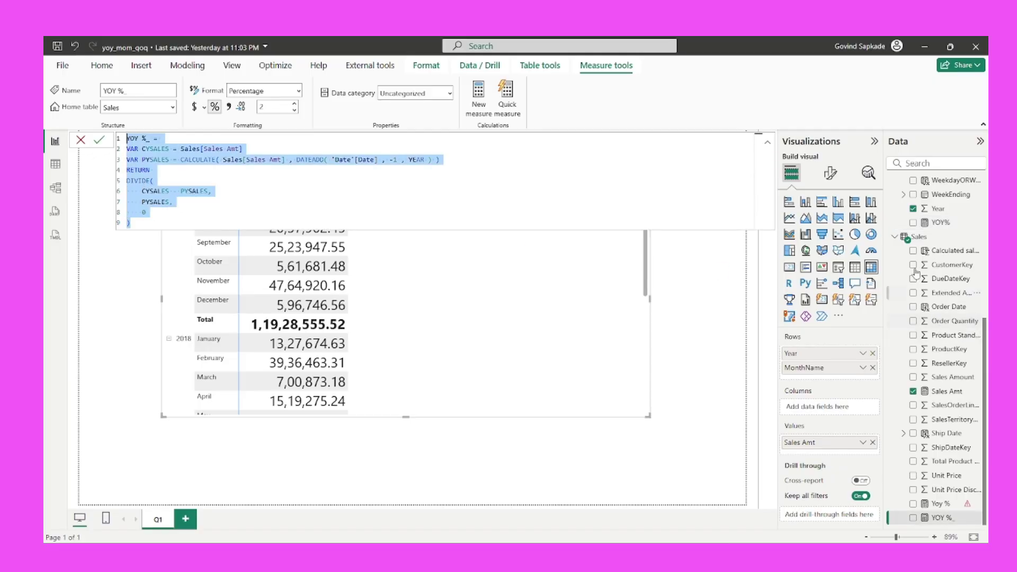
pyautogui.rightClick(913, 238)
pyautogui.click(858, 259)
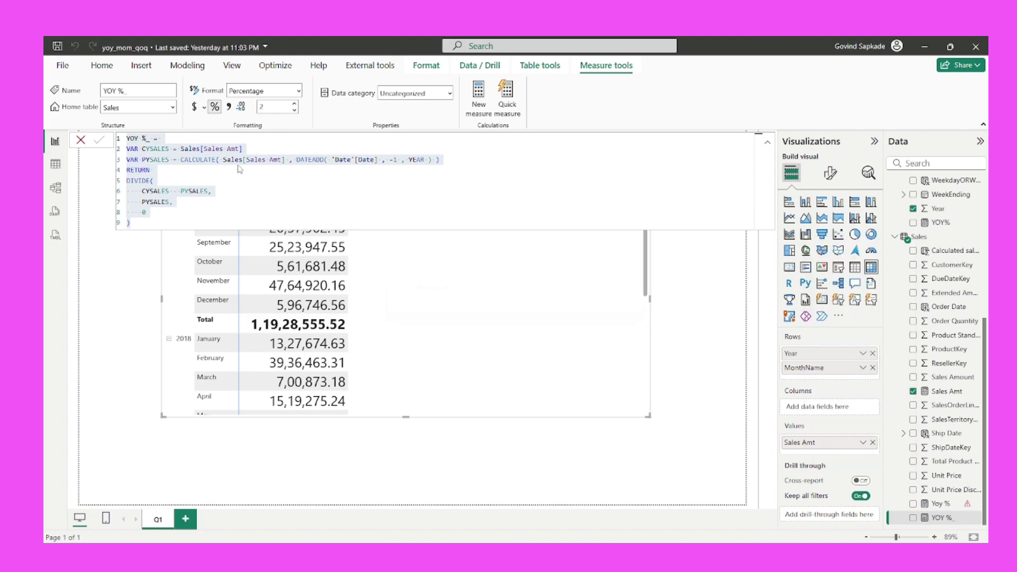
pyautogui.hotkey('ctrl', 'v')
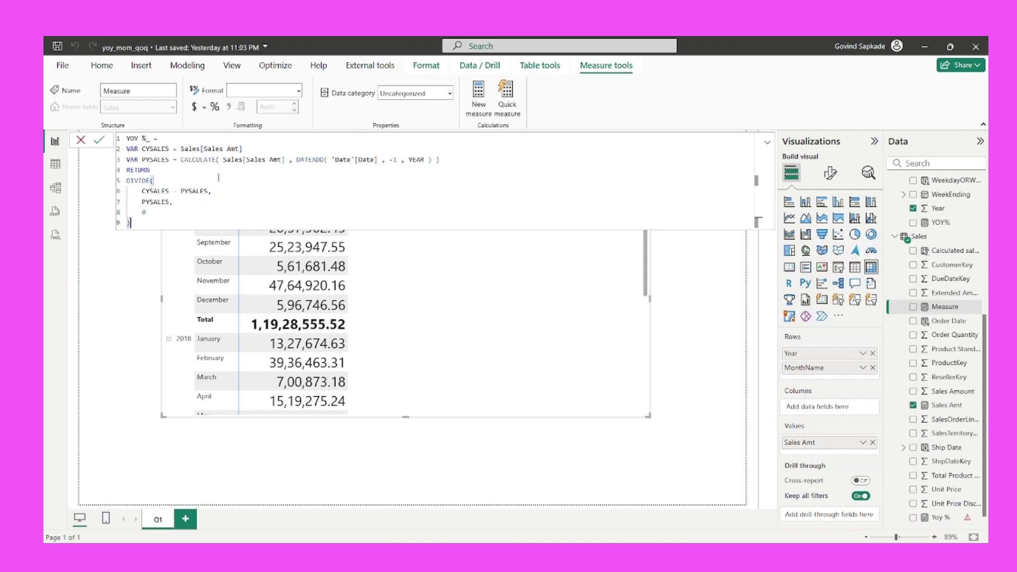
# Rename the copied measure to MOM %_ in its formula, and rename its two declared variables to CMSALES and PMSALES.
pyautogui.doubleClick(132, 139)
pyautogui.press('BackSpace')
pyautogui.write('MOM')
pyautogui.click(152, 150)
pyautogui.press('BackSpace')
pyautogui.write('M')
pyautogui.click(151, 158)
pyautogui.press('BackSpace')
pyautogui.write('M')
pyautogui.click(259, 146)
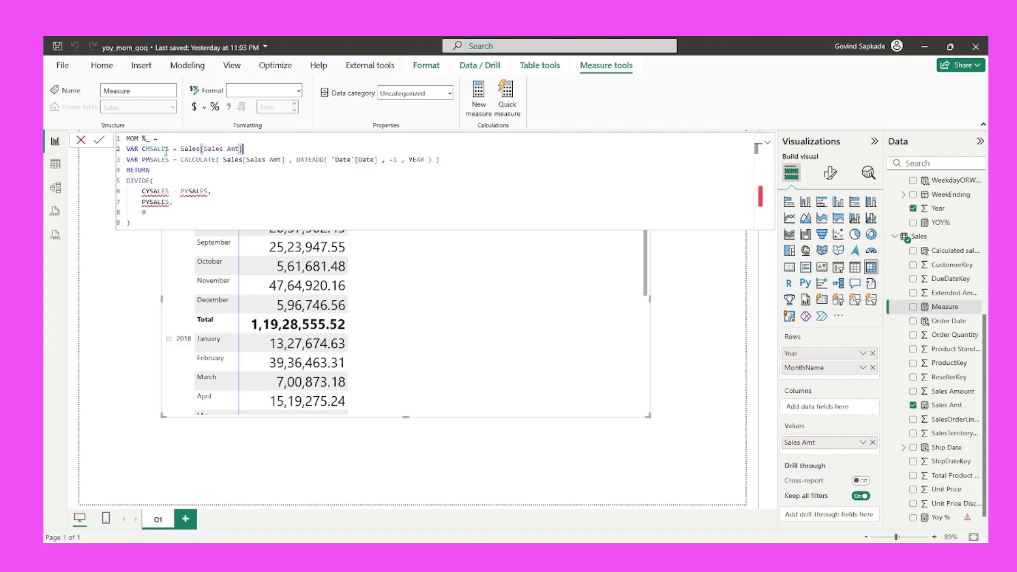
pyautogui.moveTo(248, 148); pyautogui.dragTo(129, 150)
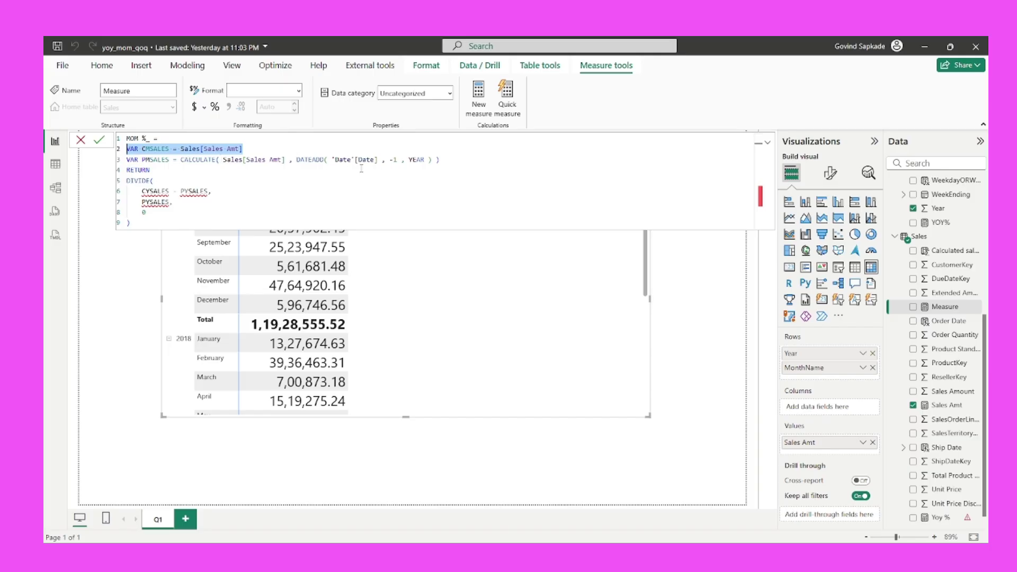
pyautogui.click(328, 161)
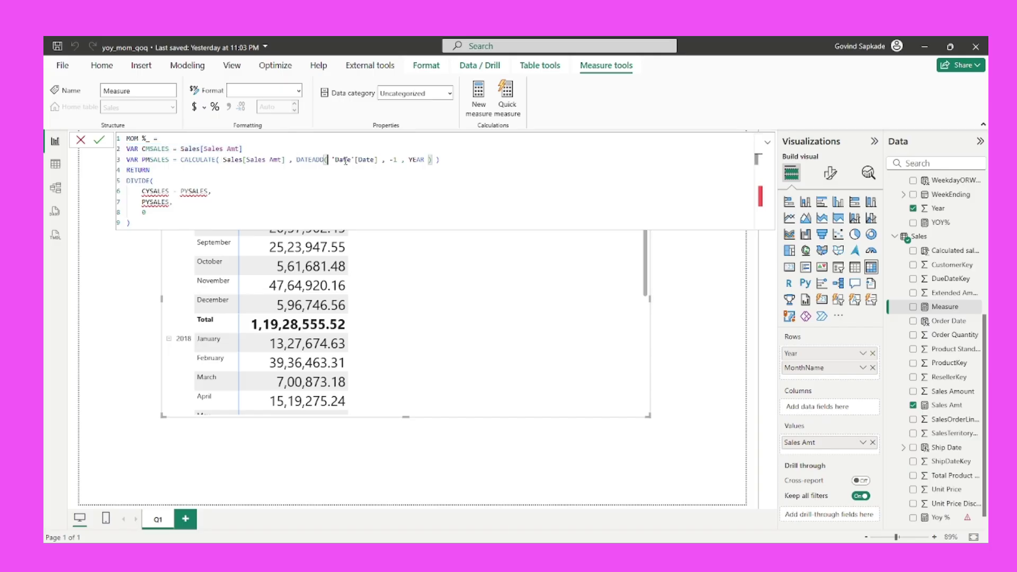
# Change the DATEADD interval in the PMSALES variable of the MOM %_ formula to MONTH.
pyautogui.doubleClick(424, 159)
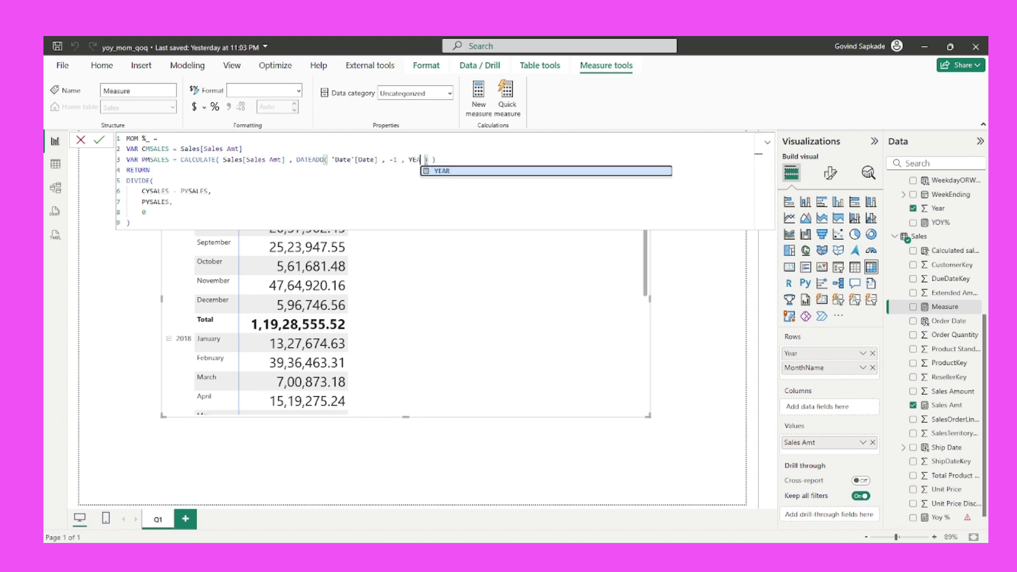
pyautogui.press('BackSpace')
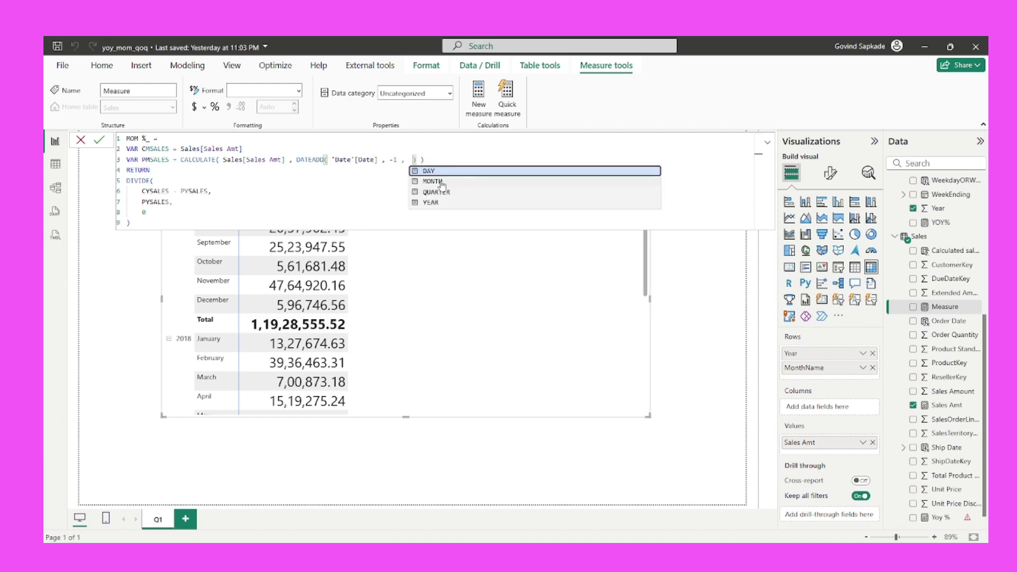
pyautogui.click(442, 181)
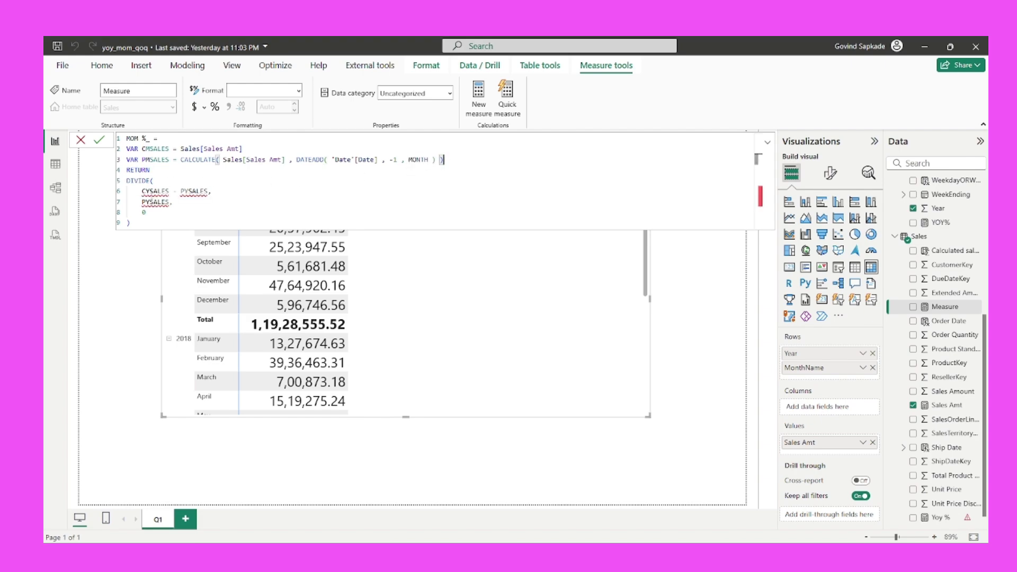
# Replace CYSALES with CMSALES in the DIVIDE numerator of the MOM %_ formula.
pyautogui.click(150, 192)
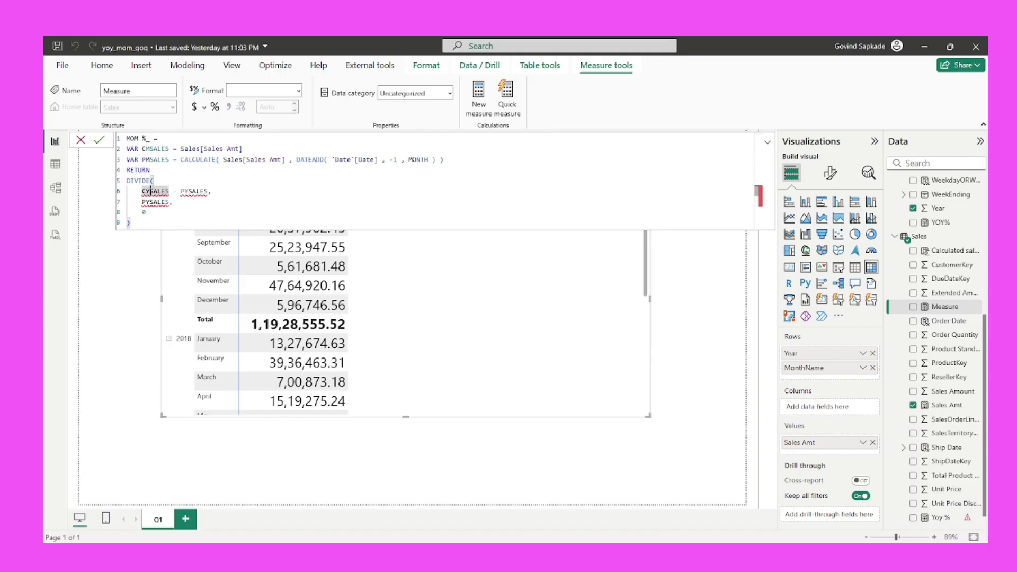
pyautogui.press('BackSpace')
pyautogui.write('M')
pyautogui.click(170, 206)
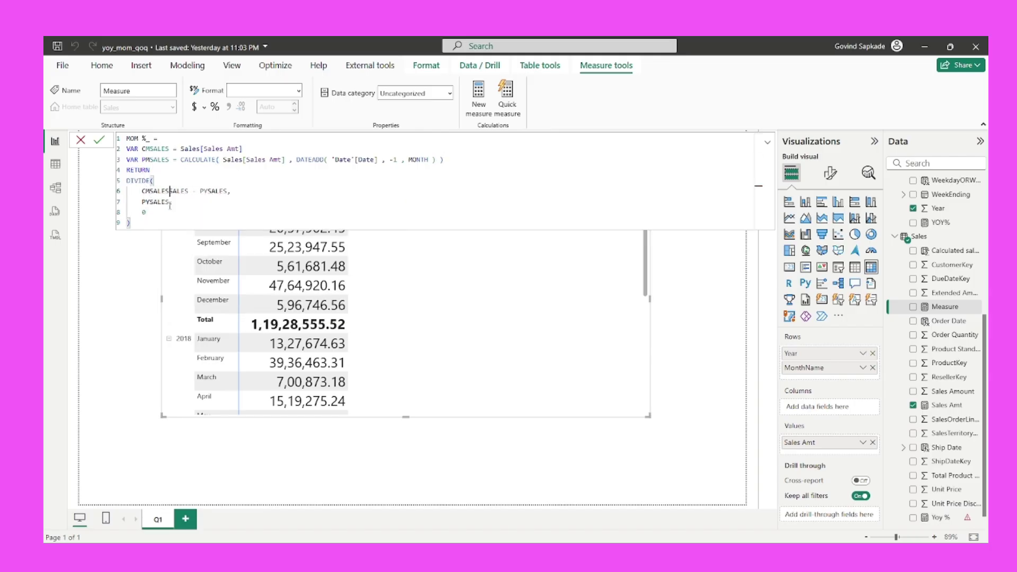
pyautogui.press('Delete')
pyautogui.press('Delete')
pyautogui.press('Delete')
pyautogui.press('Delete')
pyautogui.press('Delete')
pyautogui.press('BackSpace')
pyautogui.press('BackSpace')
pyautogui.press('BackSpace')
pyautogui.press('BackSpace')
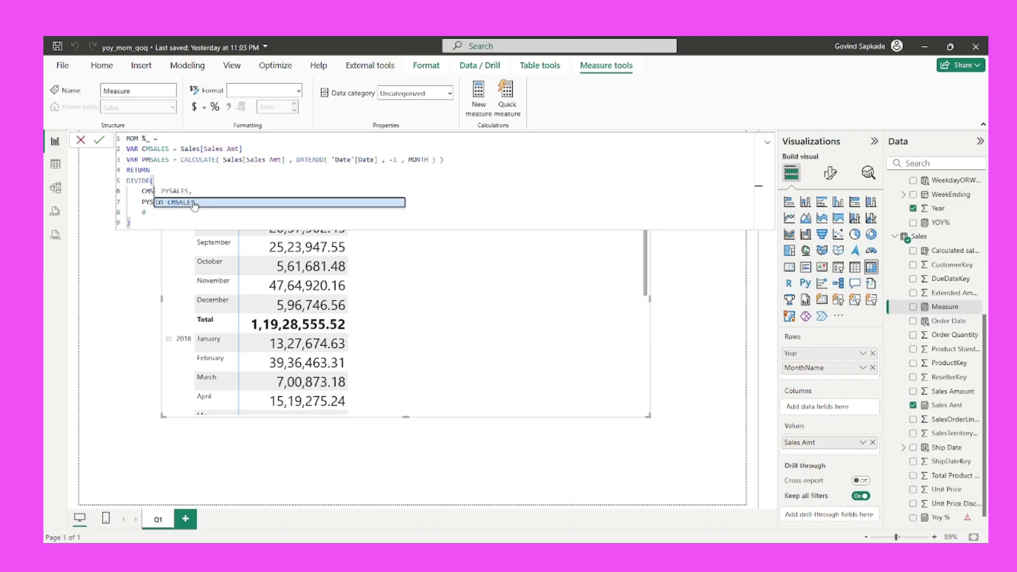
pyautogui.click(194, 202)
# Replace both PYSALES references inside DIVIDE with PMSALES and commit the MOM %_ measure.
pyautogui.press('BackSpace')
pyautogui.press('BackSpace')
pyautogui.press('BackSpace')
pyautogui.press('BackSpace')
pyautogui.press('BackSpace')
pyautogui.press('BackSpace')
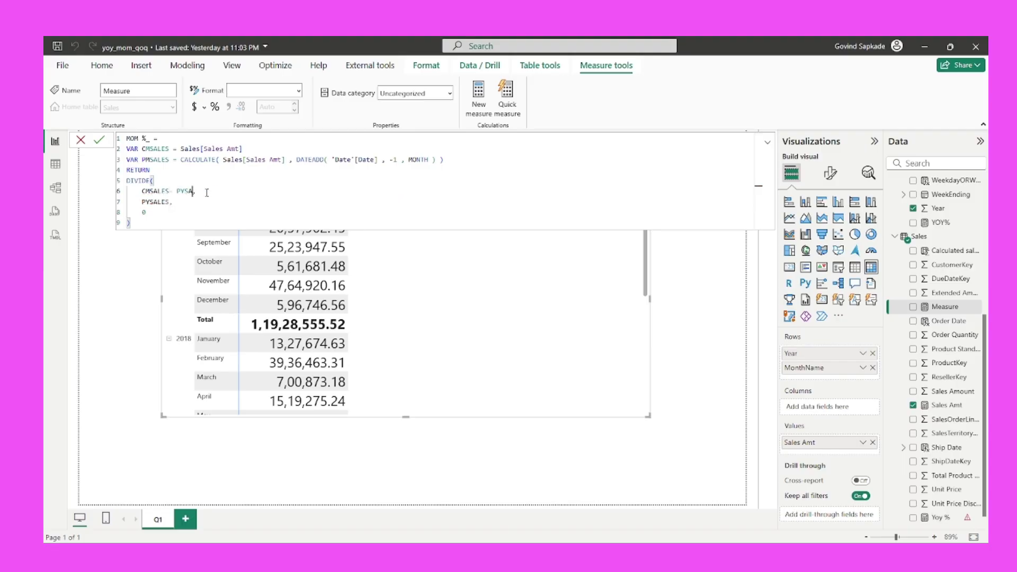
pyautogui.write('M')
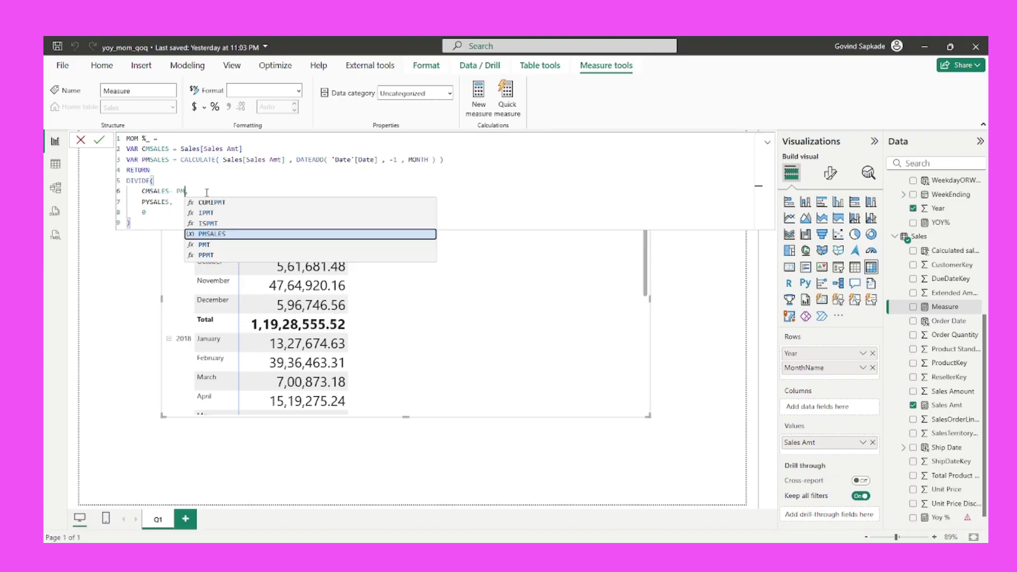
pyautogui.click(225, 234)
pyautogui.doubleClick(170, 200)
pyautogui.write('P')
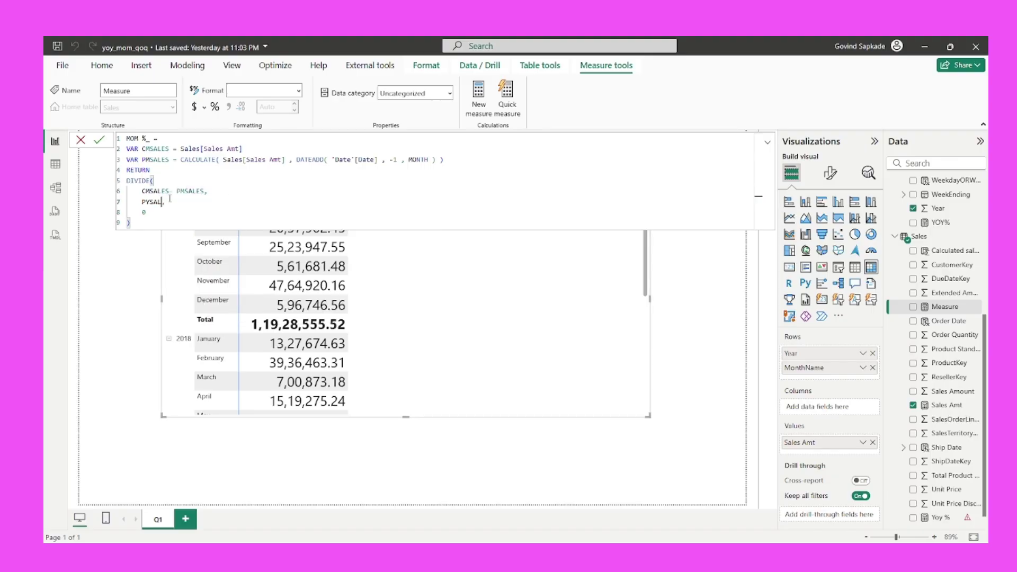
pyautogui.write('M')
pyautogui.press('Return')
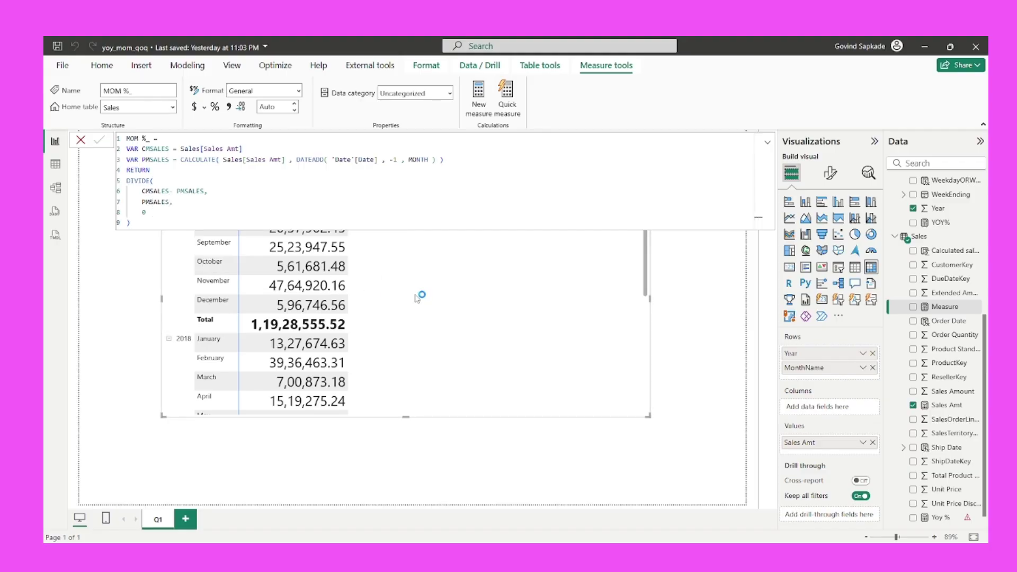
# Format the MOM %_ measure as a percentage and add it to the matrix values.
pyautogui.click(214, 108)
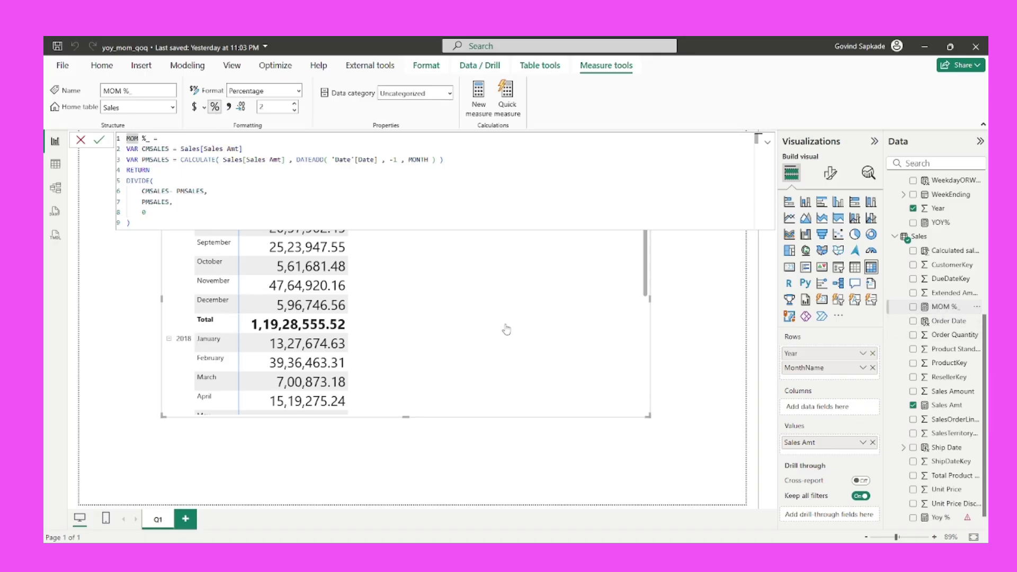
pyautogui.click(945, 307)
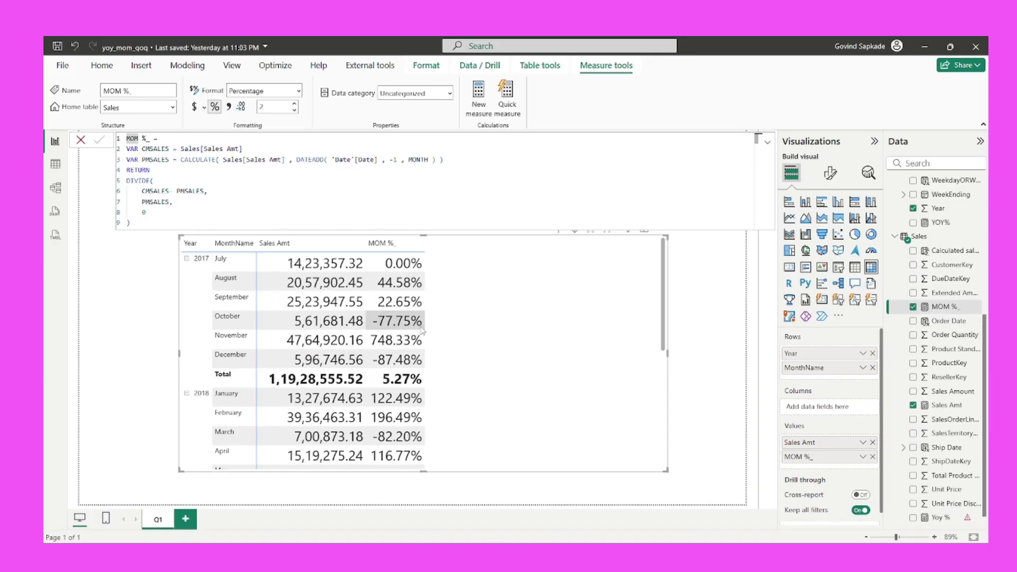
pyautogui.scroll(-5, 359, 304)
pyautogui.scroll(5, 430, 302)
pyautogui.click(470, 339)
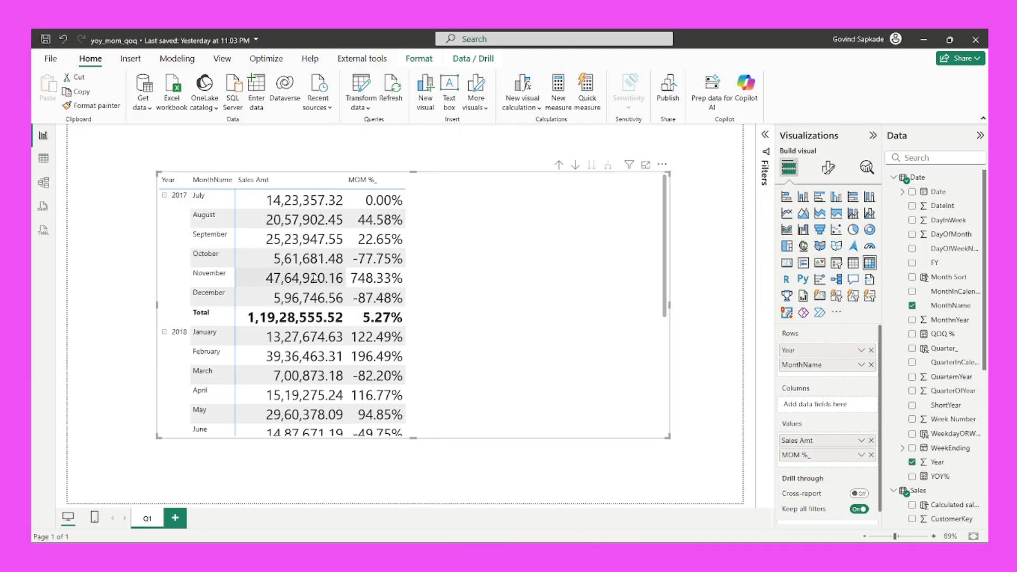
# Remove MonthName and MOM %_ from the matrix, and add Quarter_ below Year in the rows.
pyautogui.click(870, 365)
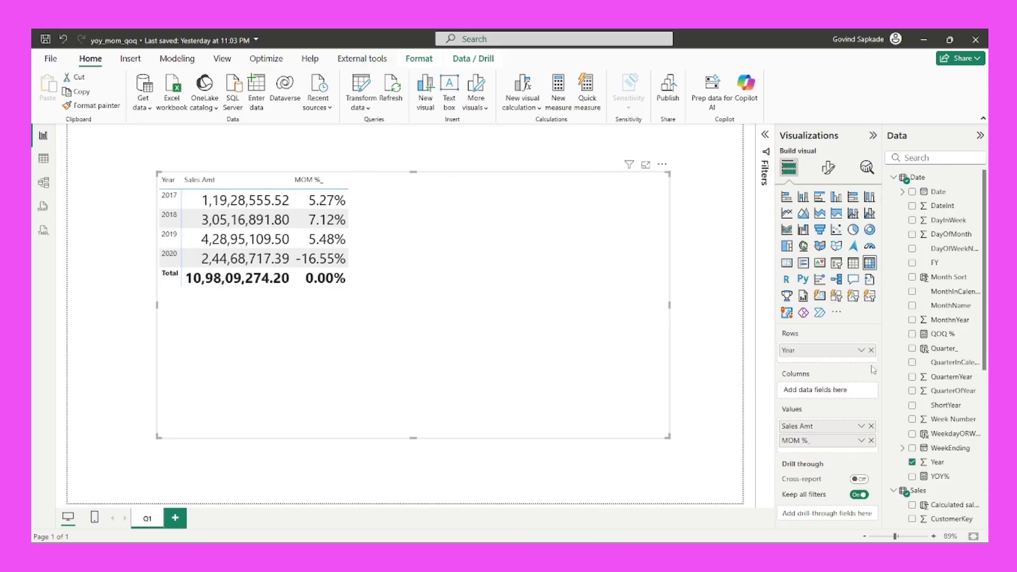
pyautogui.click(871, 440)
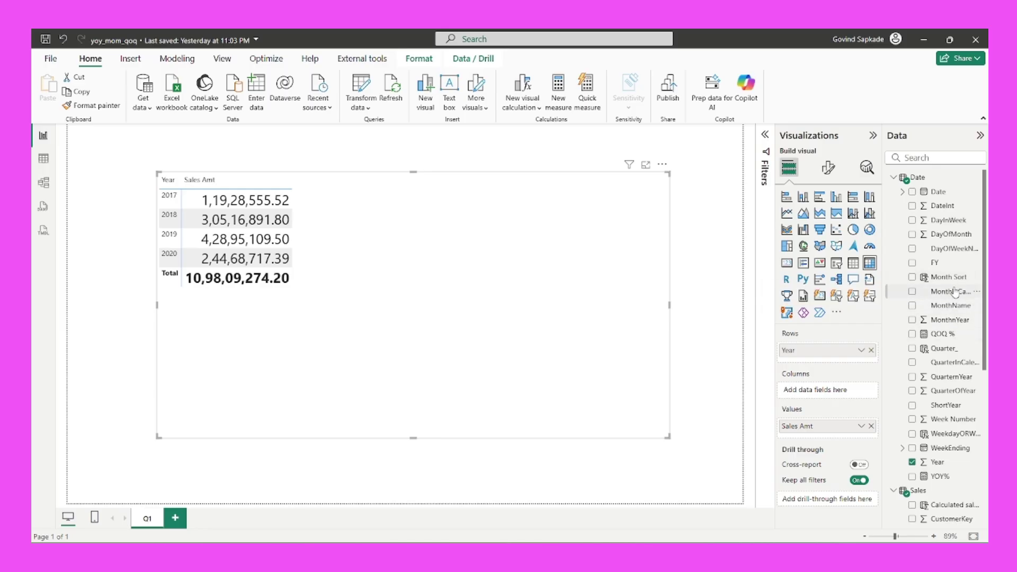
pyautogui.moveTo(949, 349); pyautogui.dragTo(854, 365)
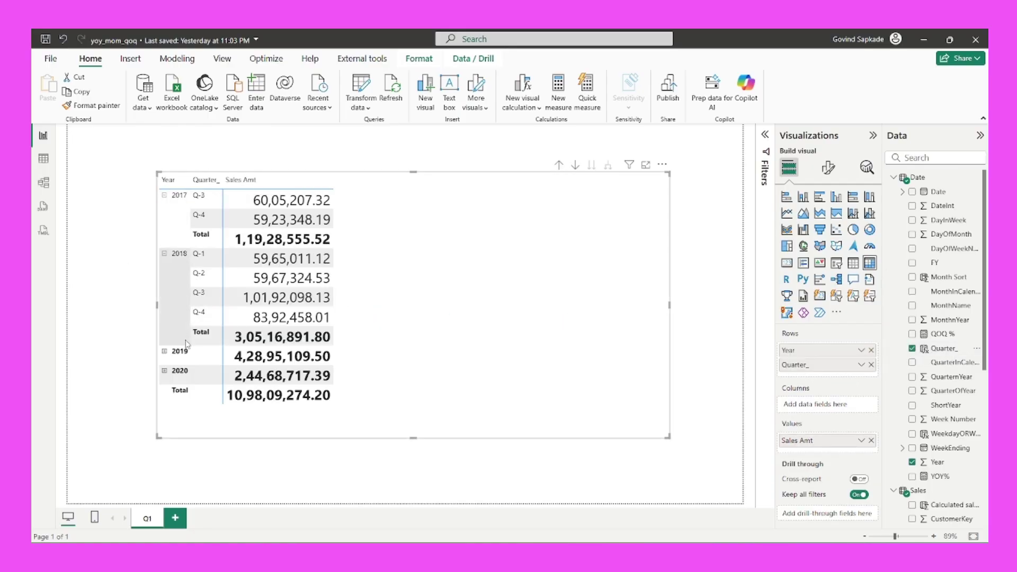
# Expand the 2019 row of the matrix and review the quarterly sales amounts.
pyautogui.click(165, 350)
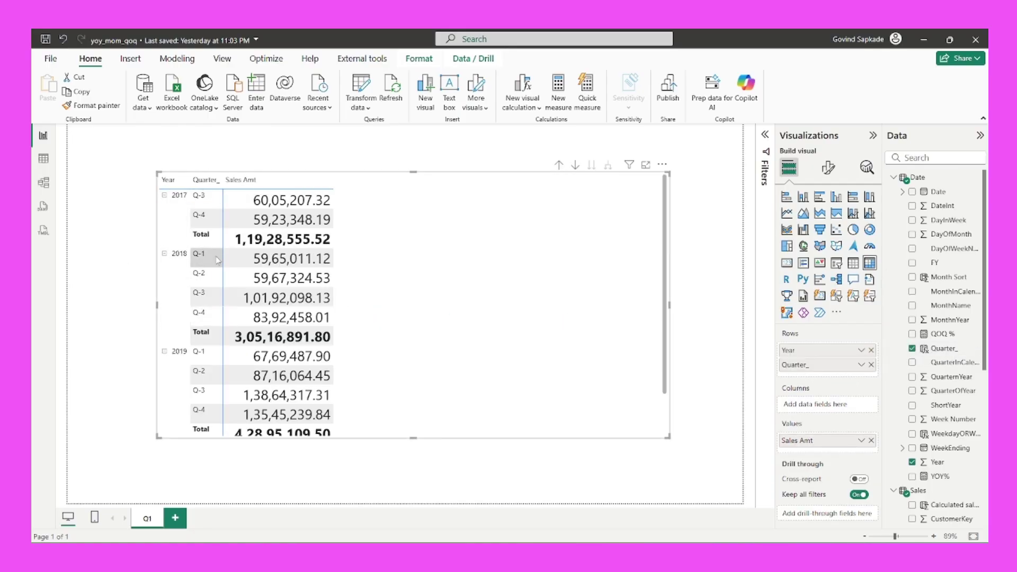
pyautogui.scroll(-2, 211, 287)
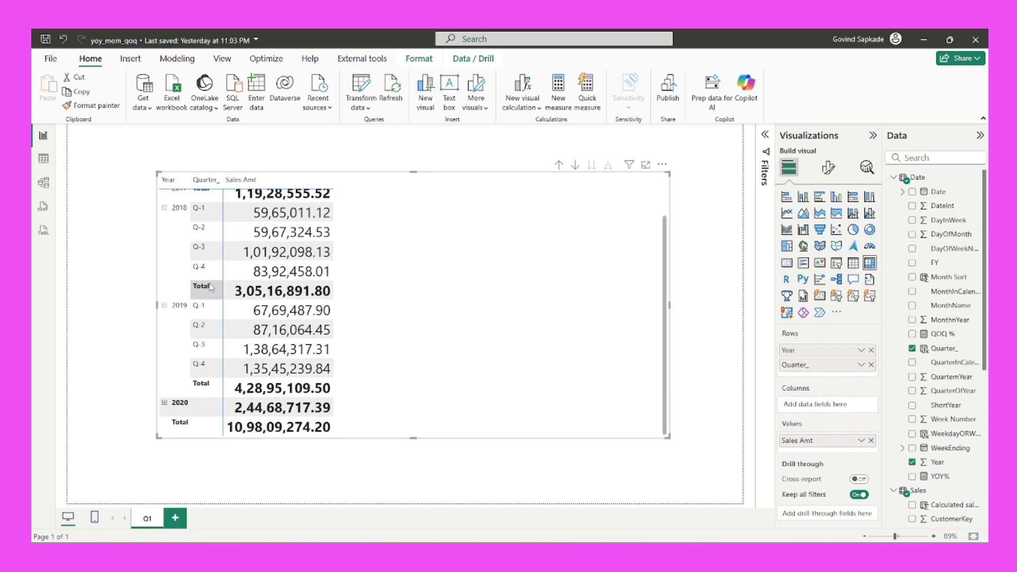
pyautogui.scroll(2, 249, 279)
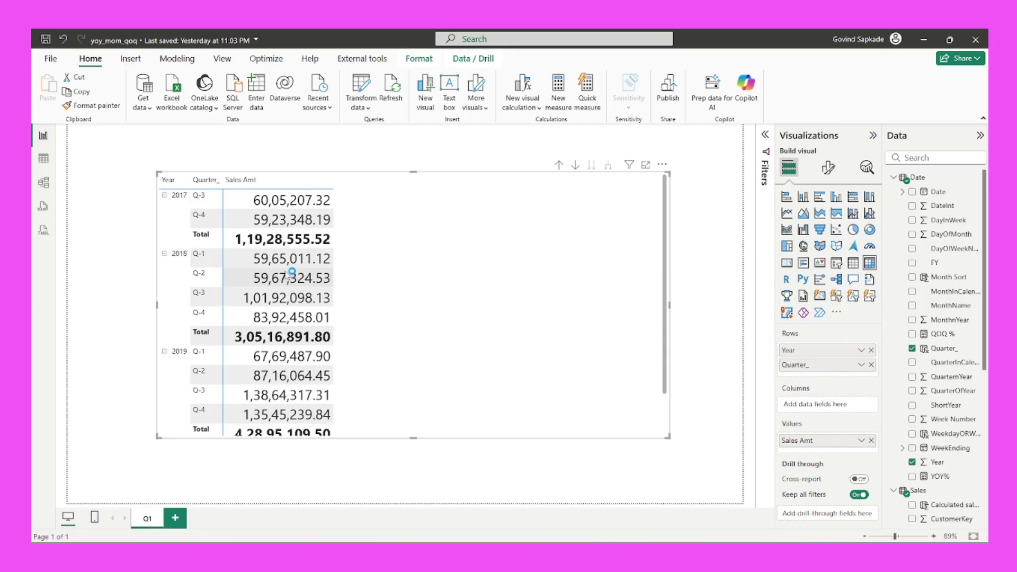
pyautogui.scroll(-2, 291, 274)
pyautogui.scroll(2, 265, 281)
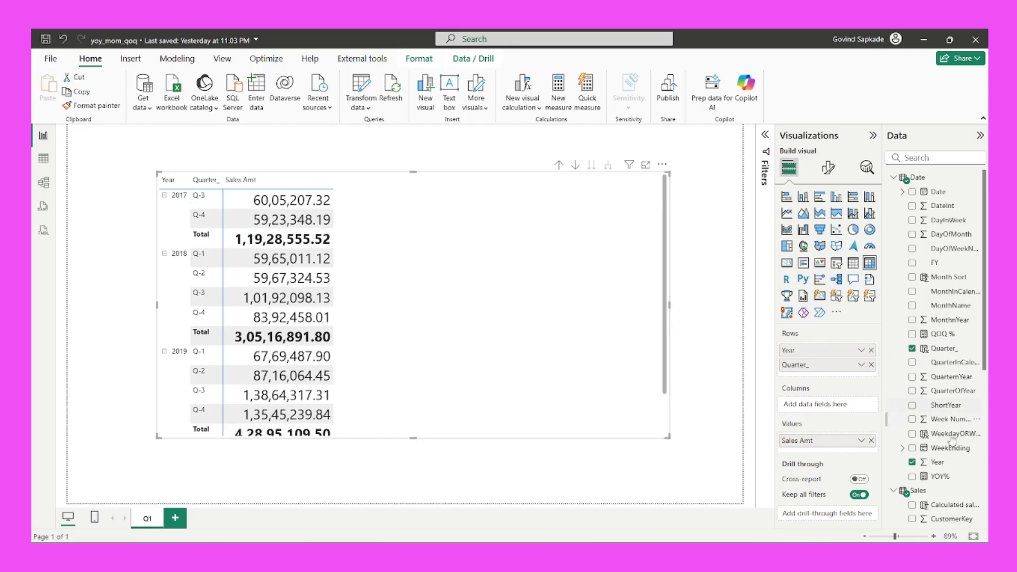
# Copy the full YOY %_ formula into another new measure in the Sales table.
pyautogui.click(942, 475)
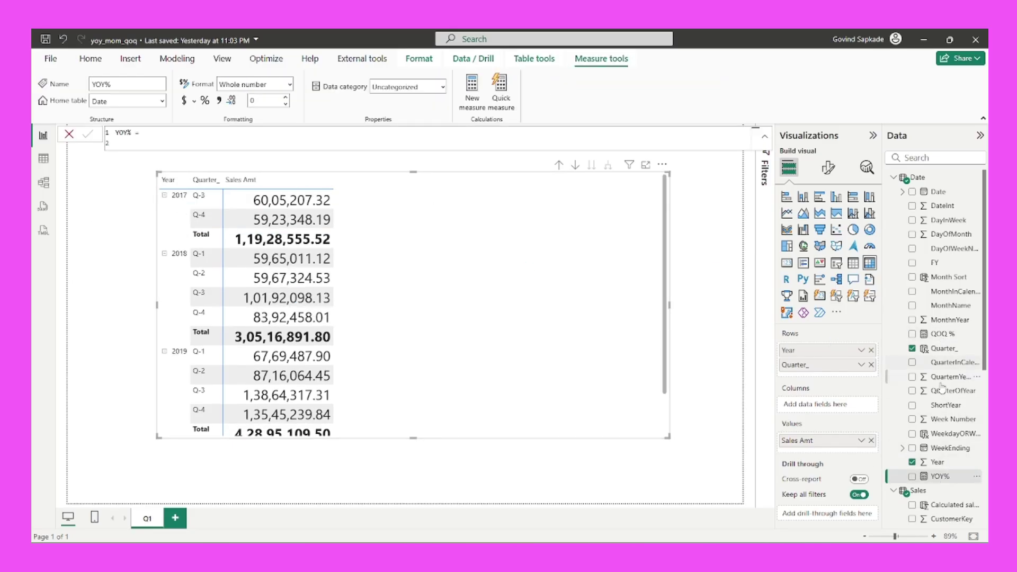
pyautogui.scroll(-5, 941, 390)
pyautogui.click(940, 517)
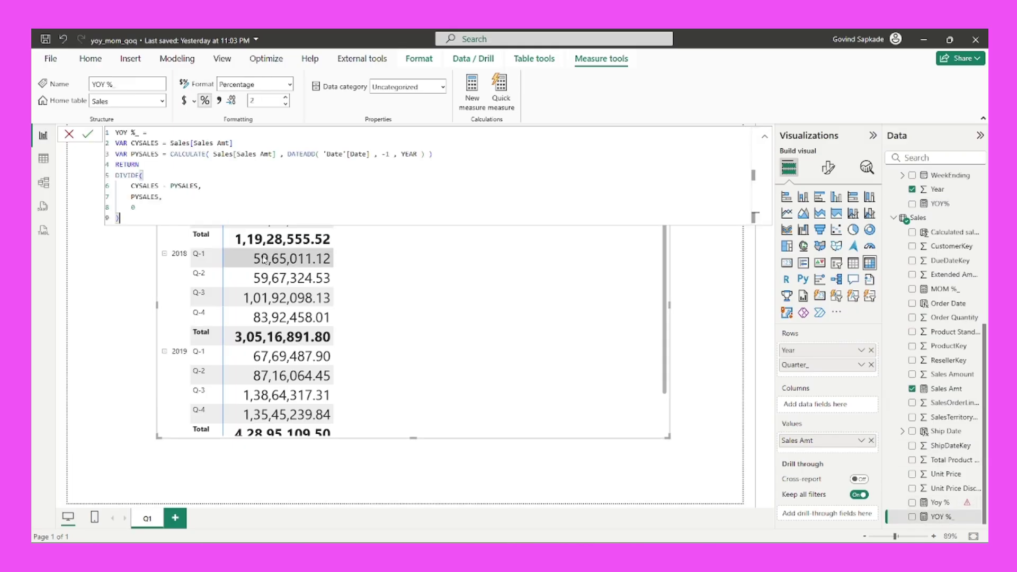
pyautogui.moveTo(139, 219); pyautogui.dragTo(115, 131)
pyautogui.hotkey('ctrl', 'c')
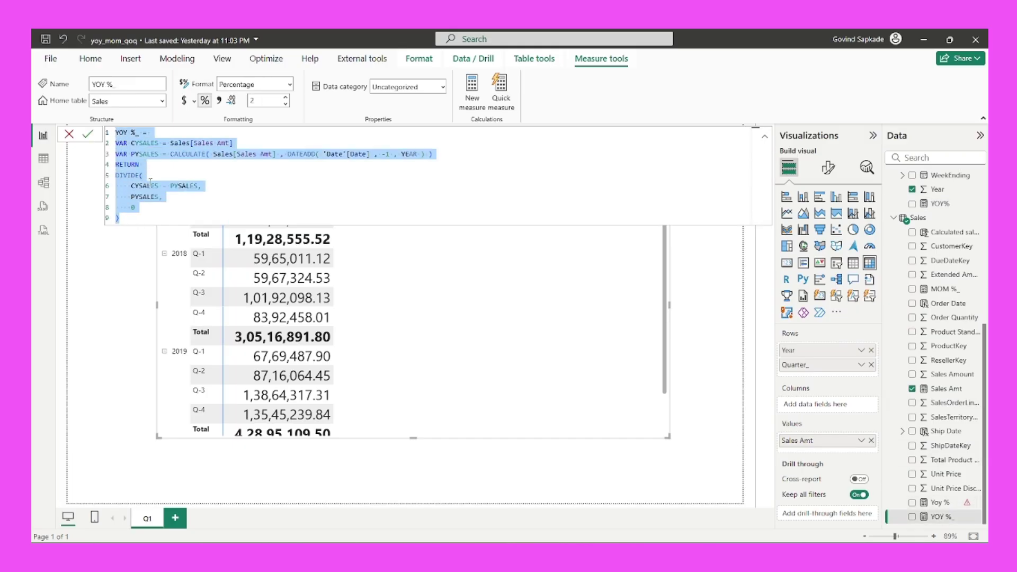
pyautogui.scroll(3, 915, 339)
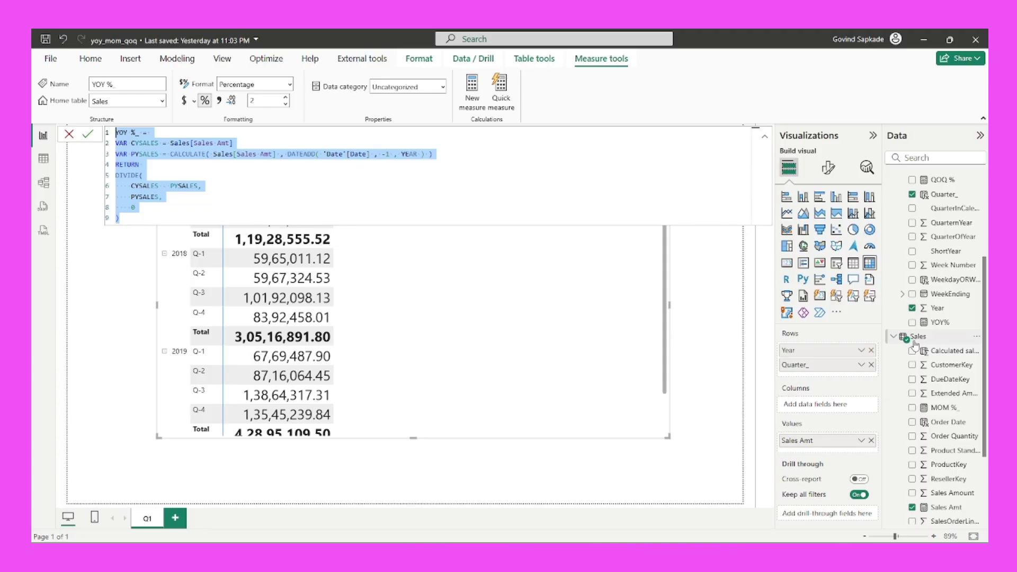
pyautogui.rightClick(915, 344)
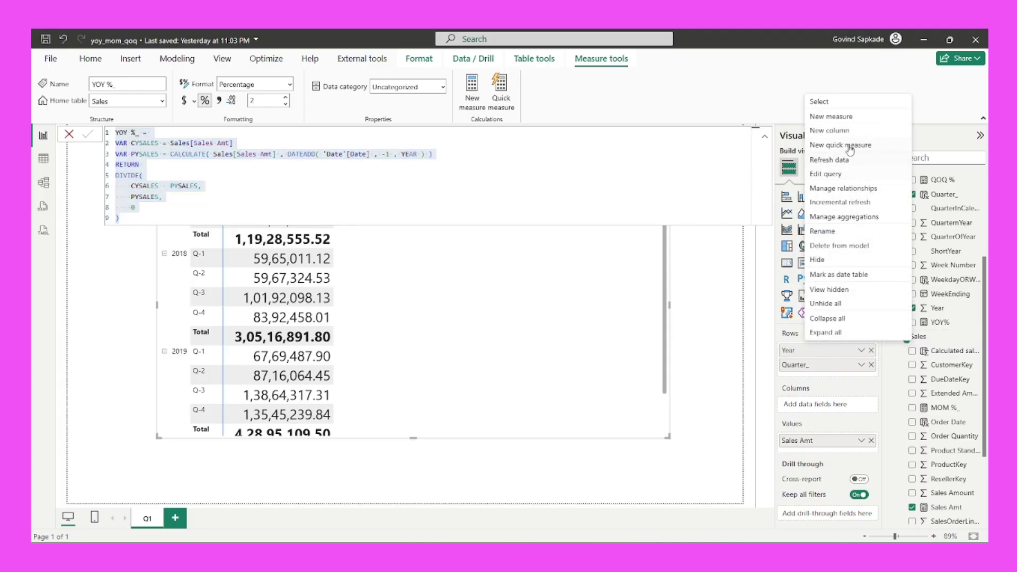
pyautogui.click(834, 117)
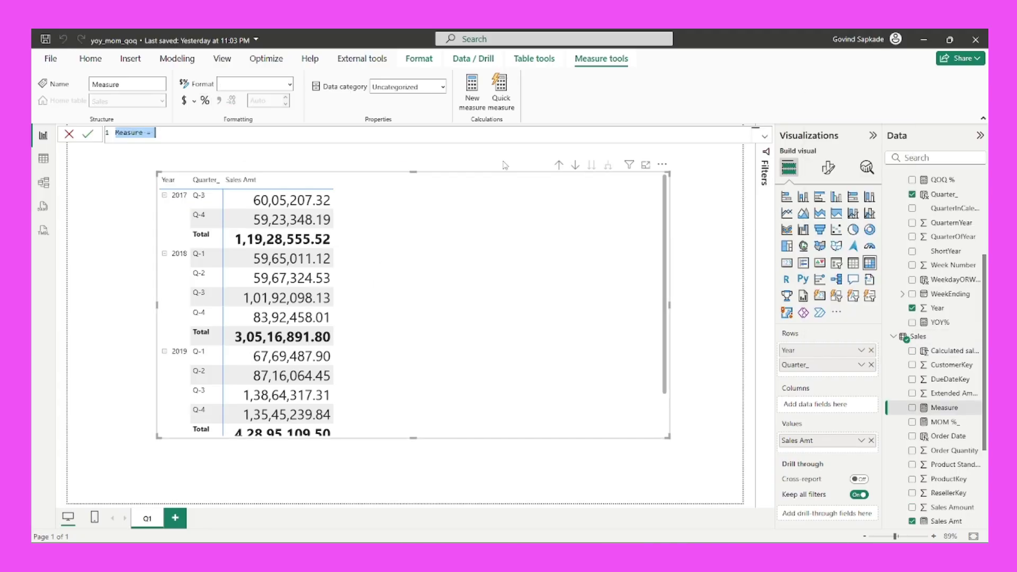
pyautogui.hotkey('ctrl', 'v')
# Rename the copied measure to QOQ %_ in its formula.
pyautogui.click(130, 132)
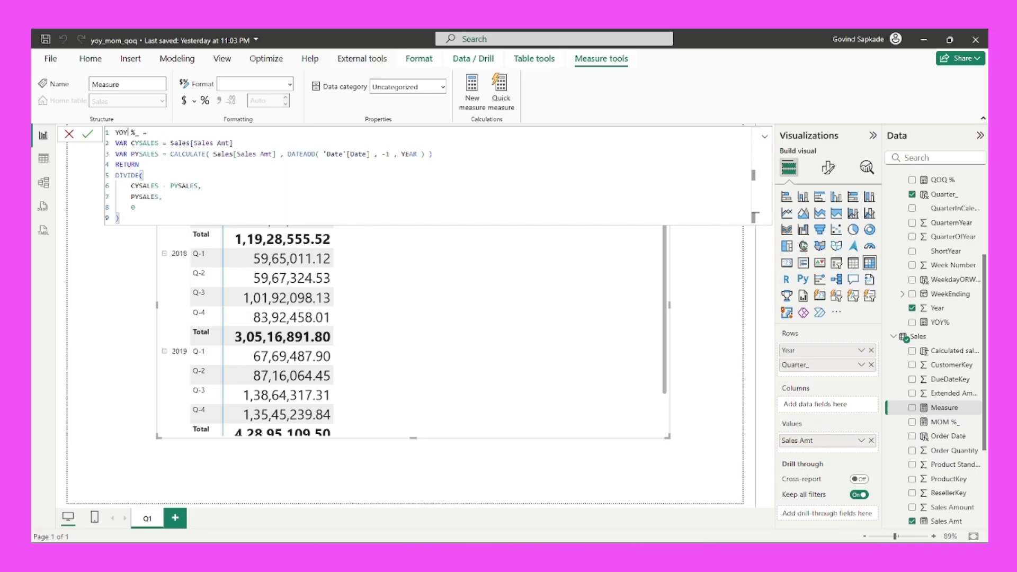
pyautogui.press('BackSpace')
pyautogui.press('BackSpace')
pyautogui.press('BackSpace')
pyautogui.write('QOQ')
pyautogui.click(137, 133)
pyautogui.press('BackSpace')
# Rename the two declared variables in the QOQ %_ formula to CQSALES and PQSALES.
pyautogui.click(137, 143)
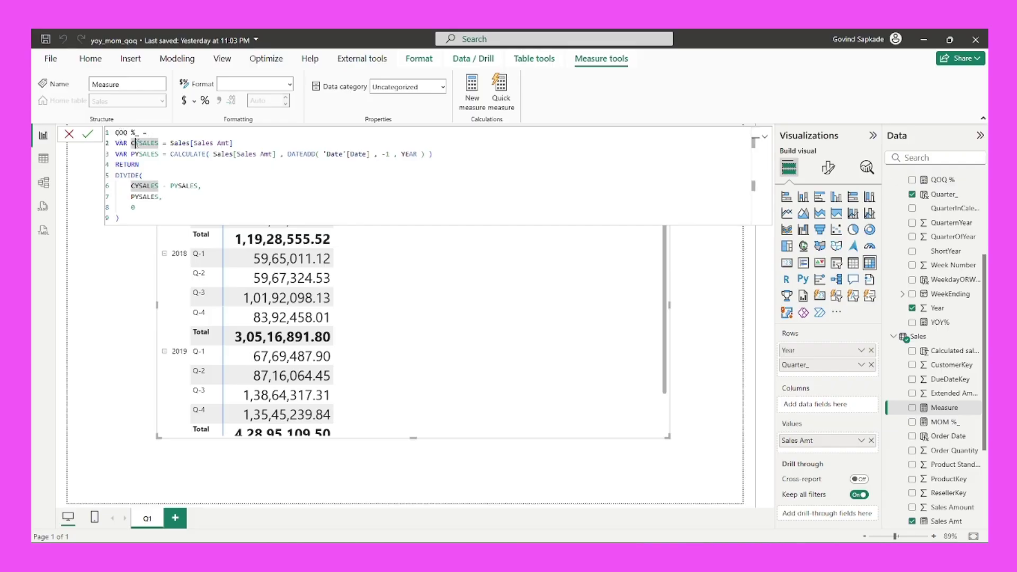
pyautogui.press('Right')
pyautogui.press('BackSpace')
pyautogui.write('O')
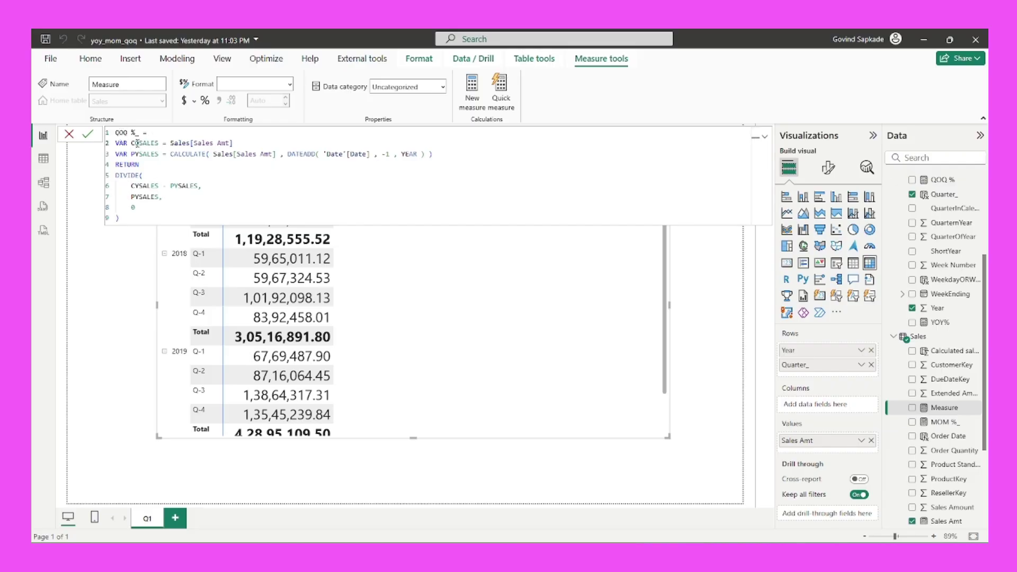
pyautogui.click(140, 154)
pyautogui.press('BackSpace')
pyautogui.write('Q')
# Change the DATEADD interval in the PQSALES variable to QUARTER.
pyautogui.moveTo(234, 142); pyautogui.dragTo(170, 142)
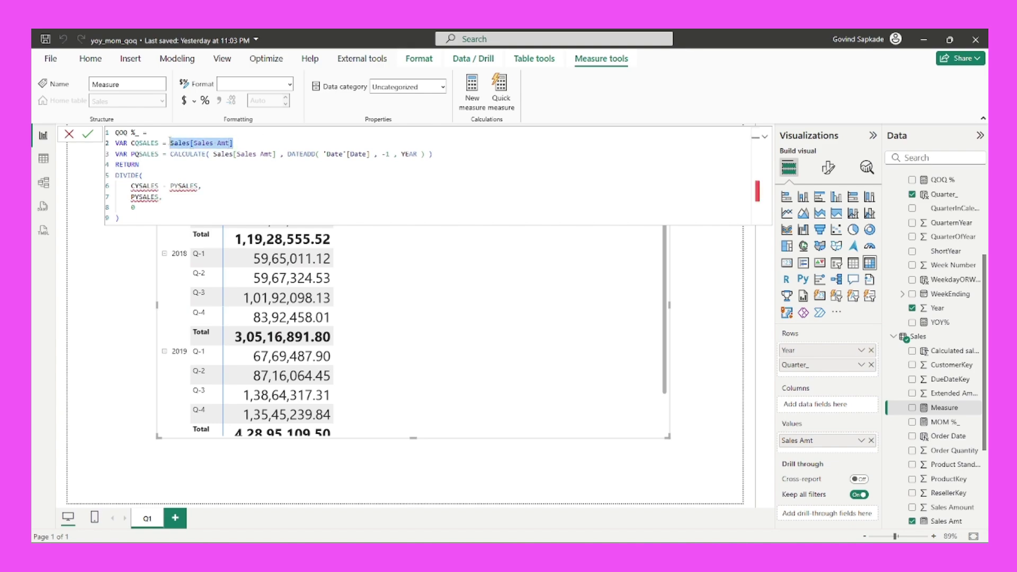
pyautogui.click(221, 154)
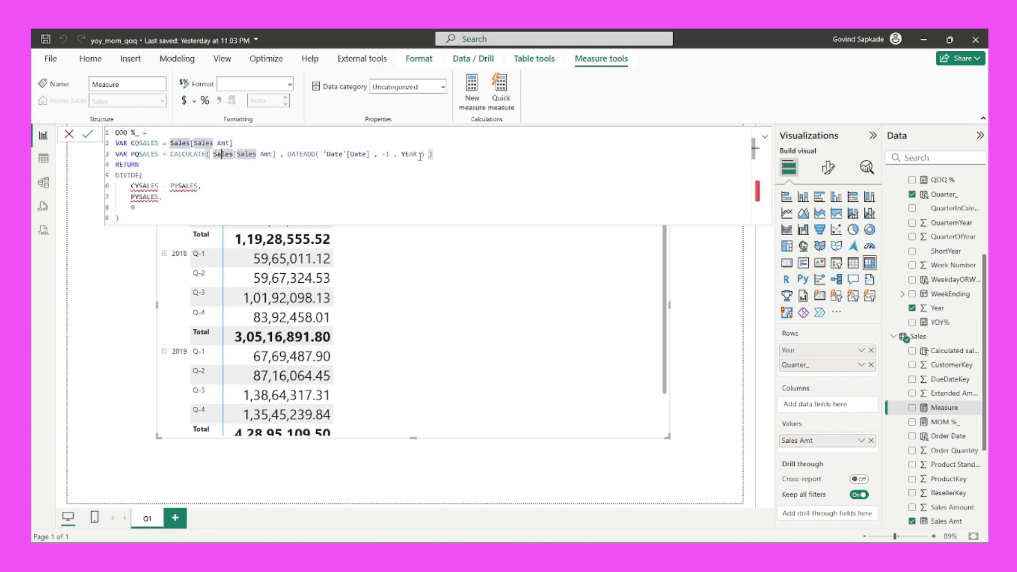
pyautogui.doubleClick(420, 155)
pyautogui.press('BackSpace')
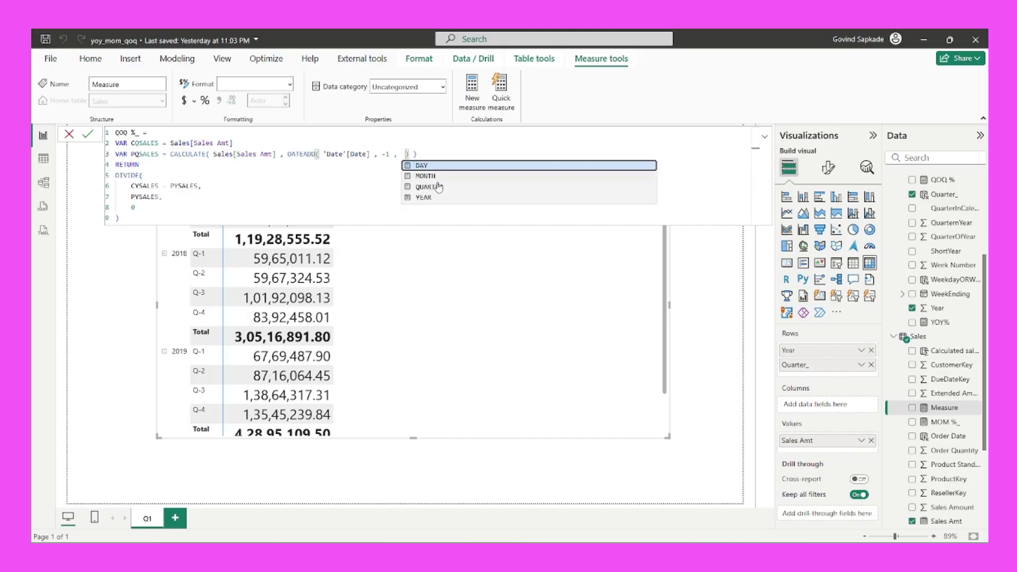
pyautogui.click(430, 186)
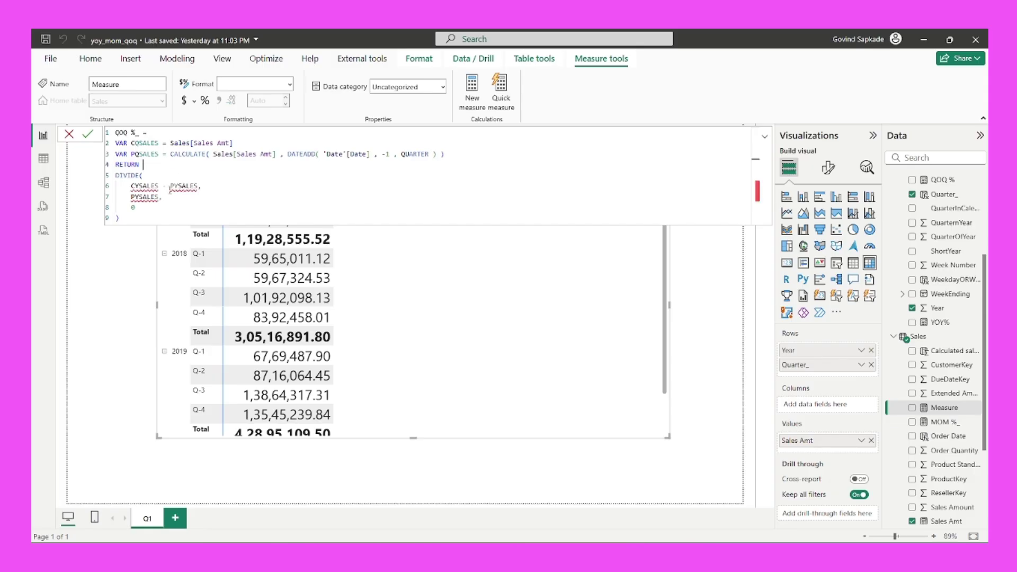
# Change the numerator of the DIVIDE expression in the QOQ %_ formula to CQSALES - PQSALES.
pyautogui.doubleClick(144, 186)
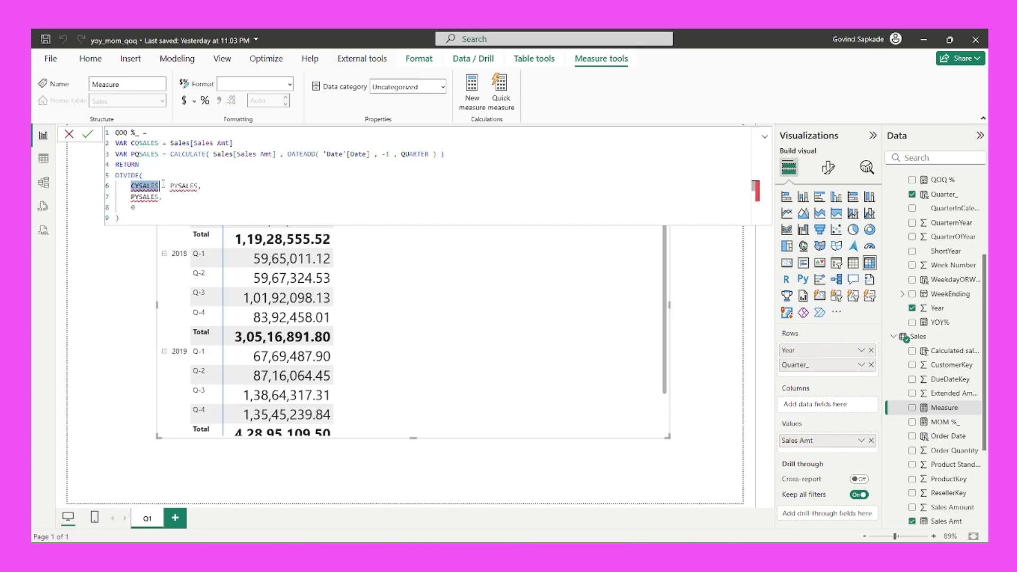
pyautogui.press('BackSpace')
pyautogui.write('CQ')
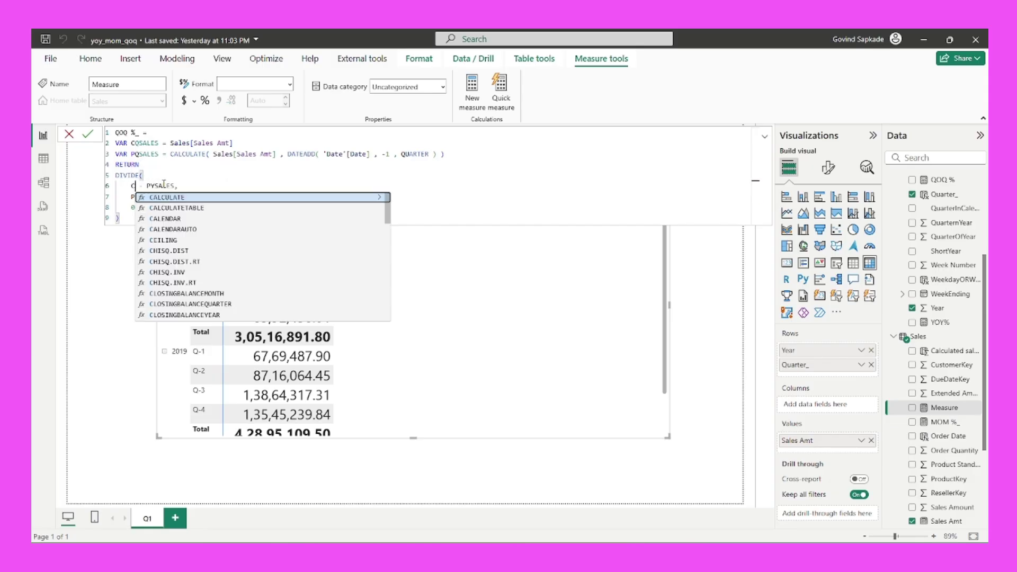
pyautogui.click(176, 197)
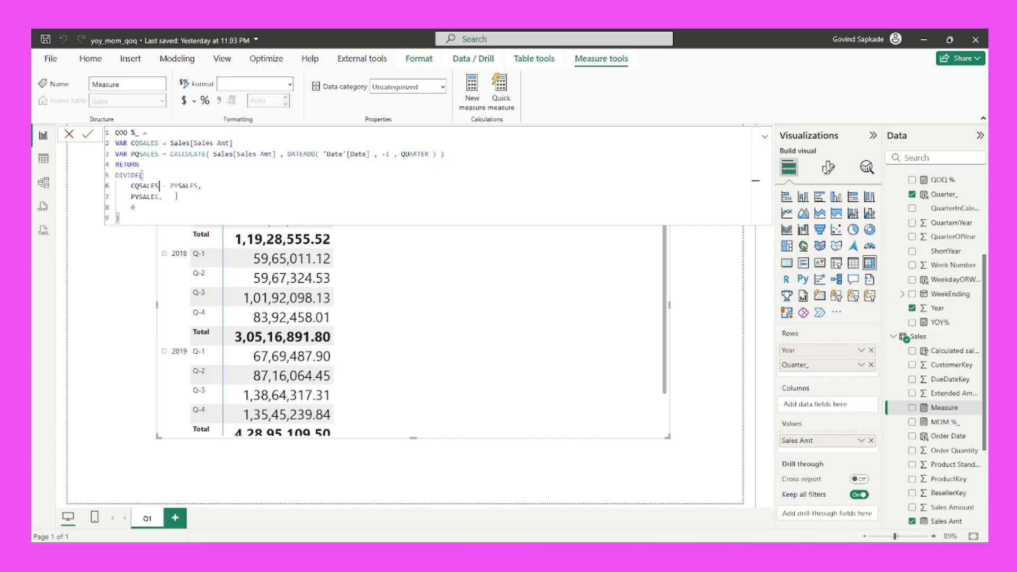
pyautogui.doubleClick(201, 186)
pyautogui.write('PQ')
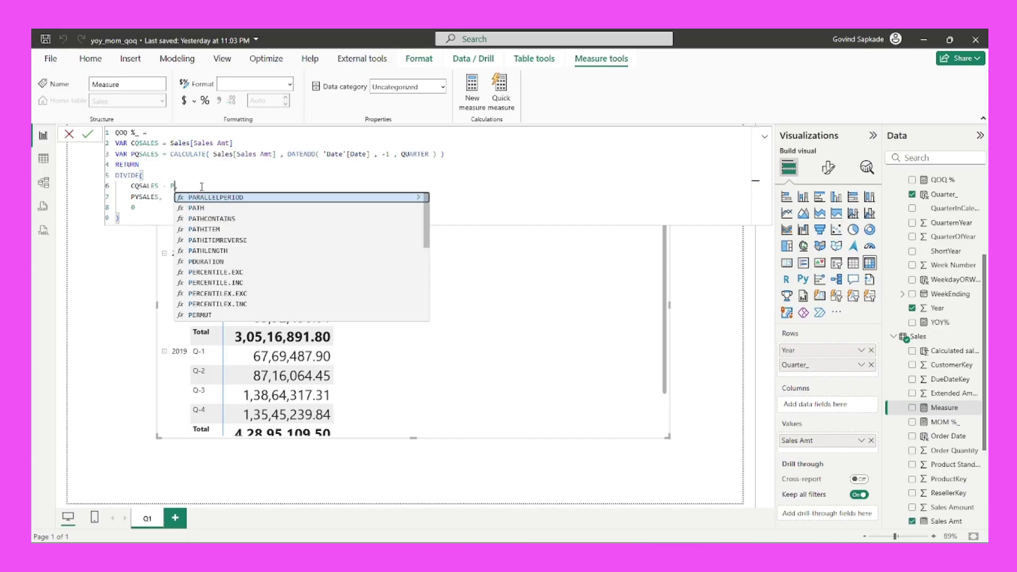
pyautogui.click(205, 197)
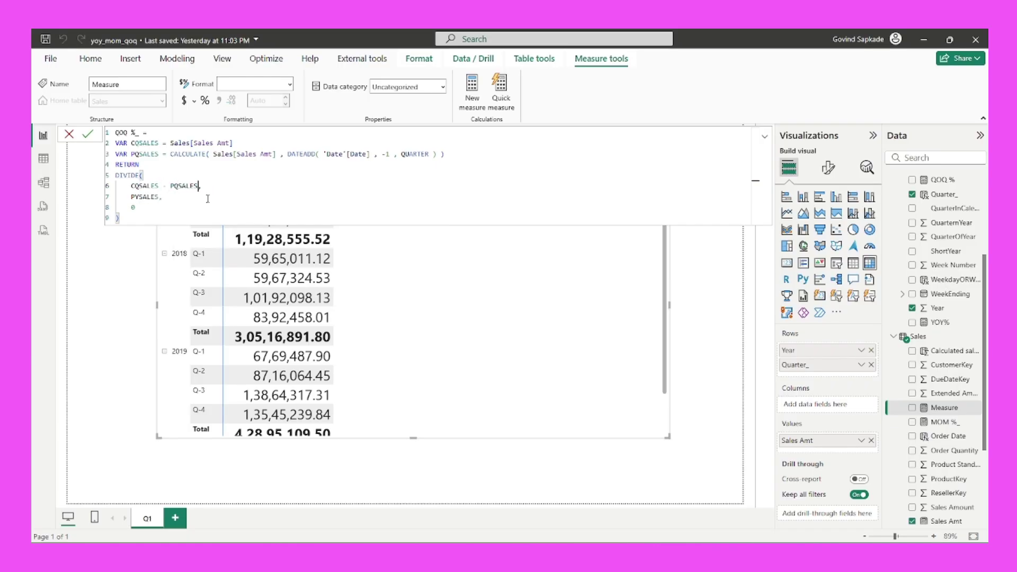
# Replace the denominator of the DIVIDE expression with PQSALES and commit the QOQ %_ measure.
pyautogui.doubleClick(158, 196)
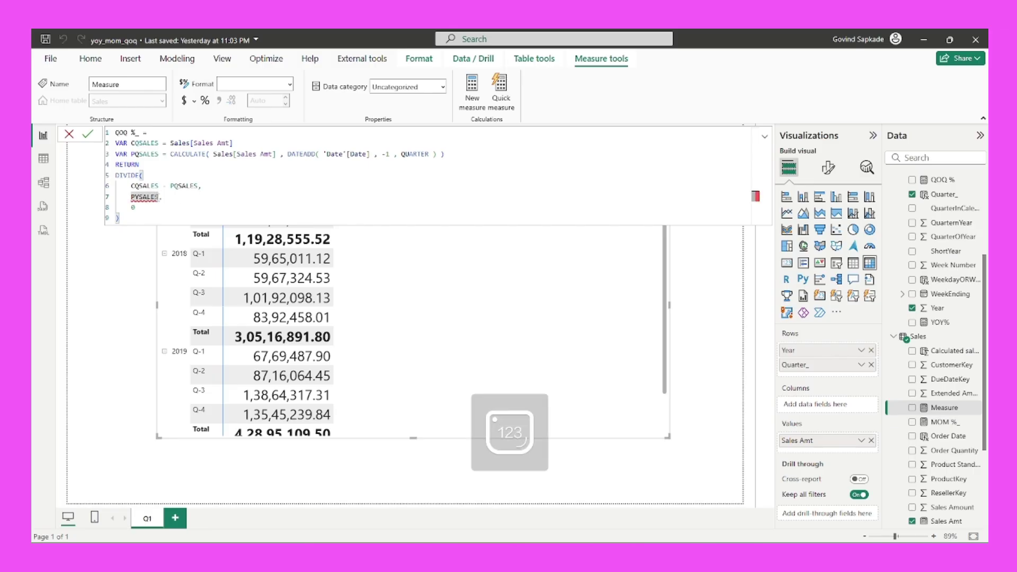
pyautogui.click(158, 197)
pyautogui.press('BackSpace')
pyautogui.press('BackSpace')
pyautogui.press('BackSpace')
pyautogui.press('BackSpace')
pyautogui.press('BackSpace')
pyautogui.press('BackSpace')
pyautogui.press('BackSpace')
pyautogui.write('pq')
pyautogui.click(167, 208)
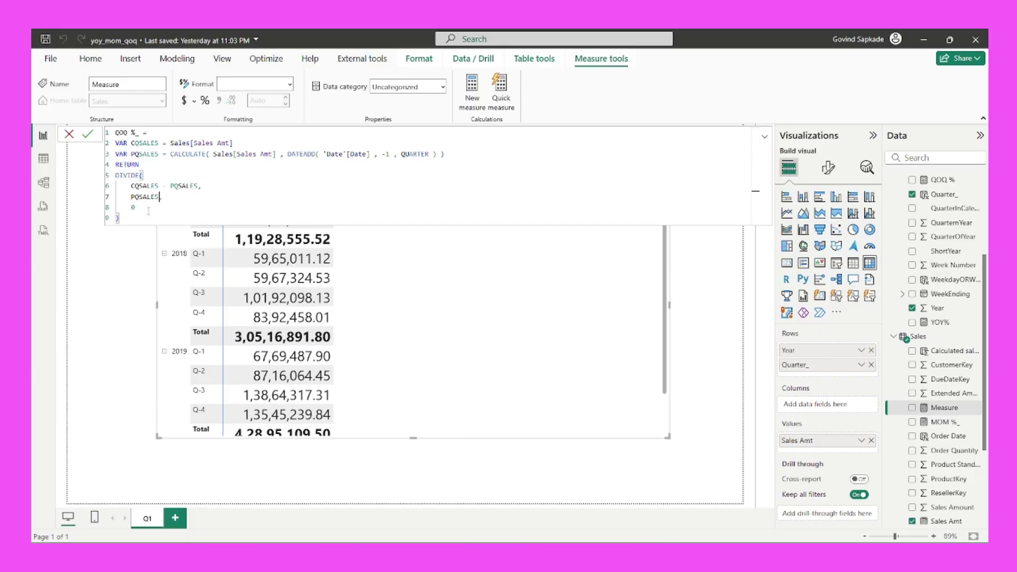
pyautogui.press('Return')
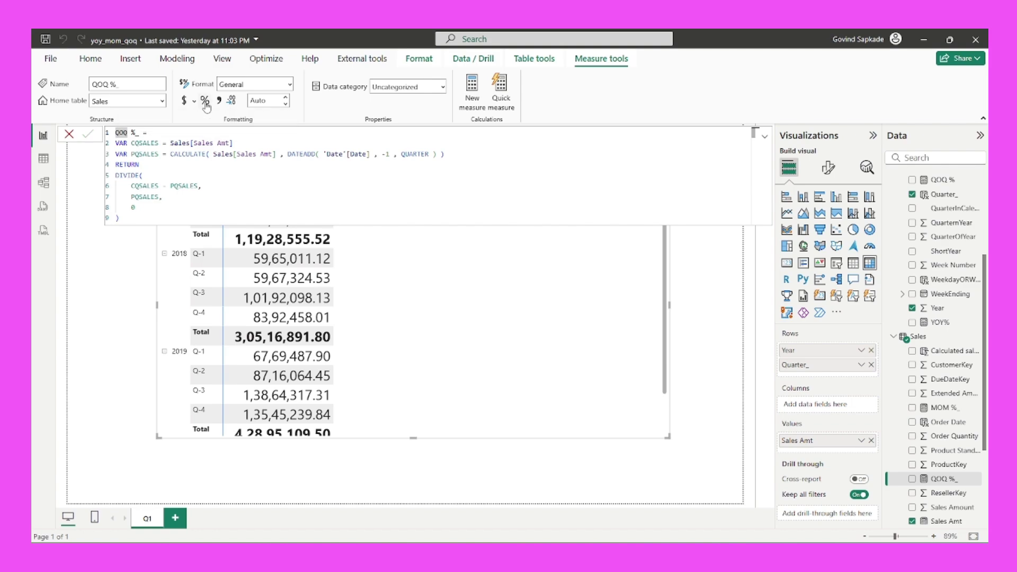
# Format the QOQ %_ measure as a percentage and add it to the matrix beside Sales Amt.
pyautogui.click(205, 101)
pyautogui.scroll(-1, 959, 373)
pyautogui.scroll(-2, 960, 374)
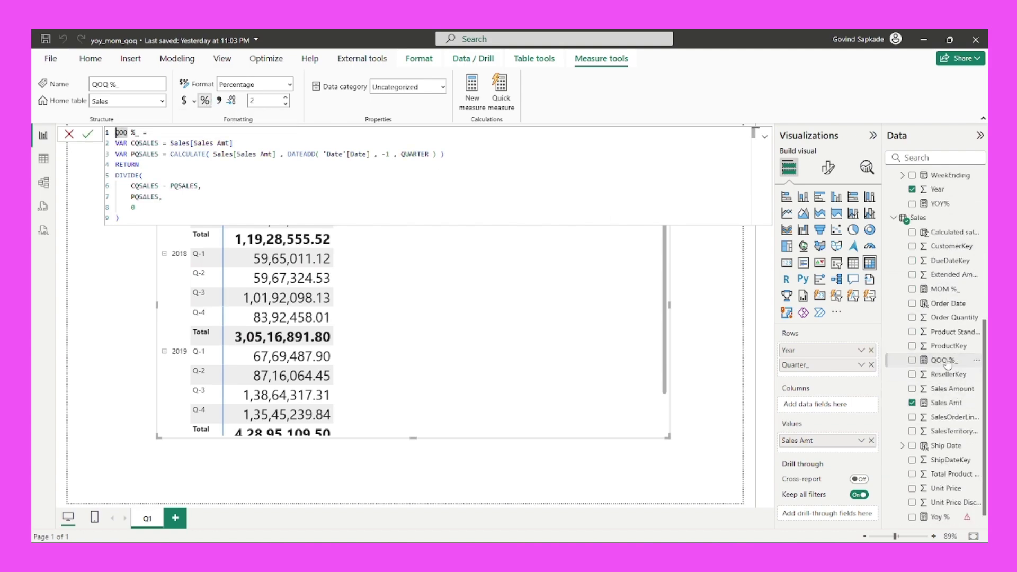
pyautogui.click(946, 360)
pyautogui.click(81, 133)
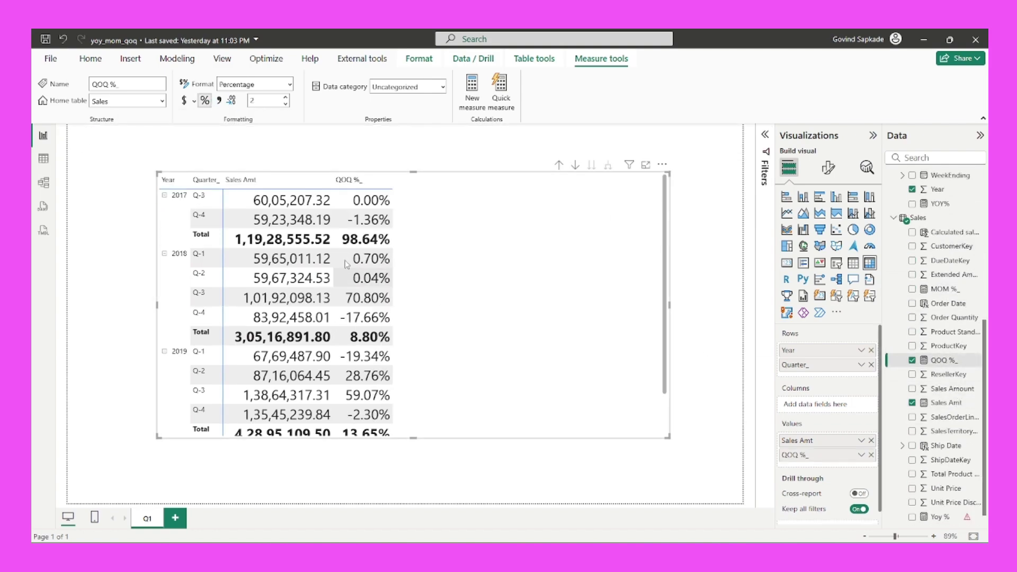
pyautogui.scroll(-1, 371, 291)
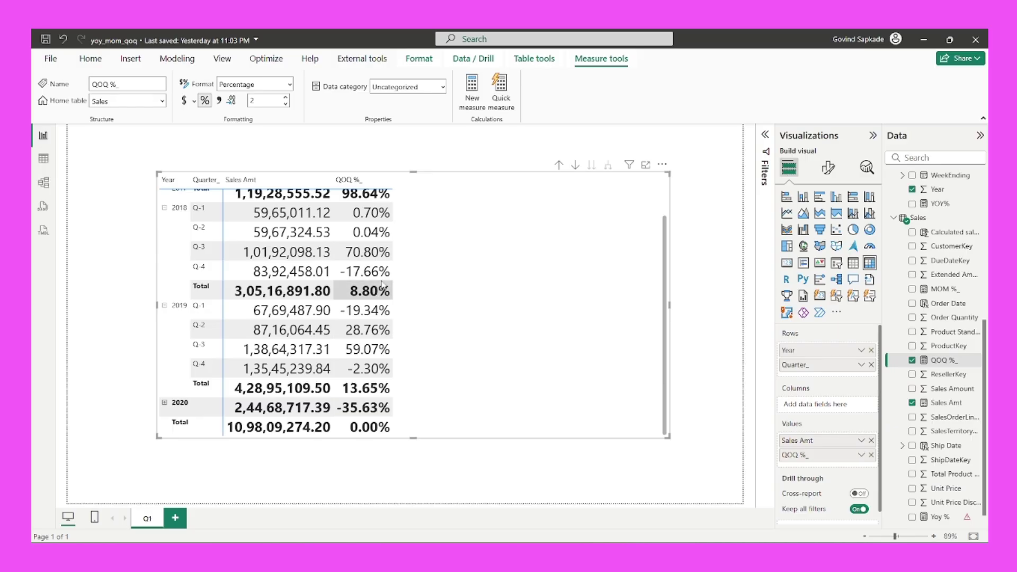